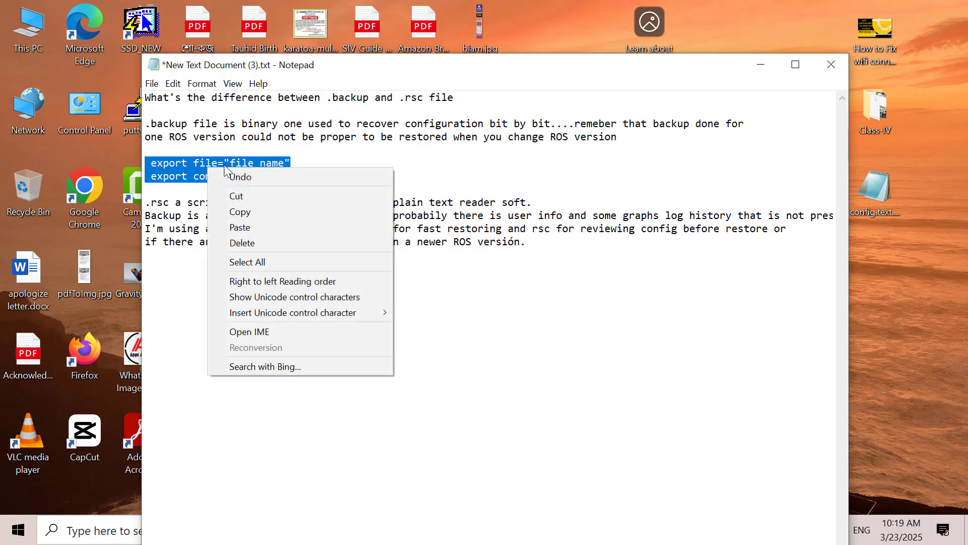
# Step: Move the two export command lines to the end of the notes and minimize Notepad
pyautogui.click(247, 191)
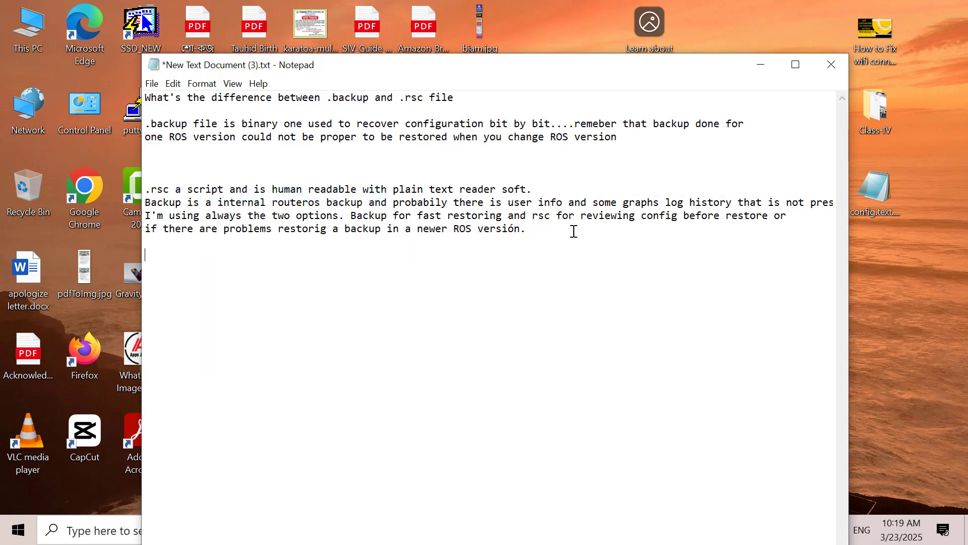
pyautogui.hotkey('ctrl', 'v')
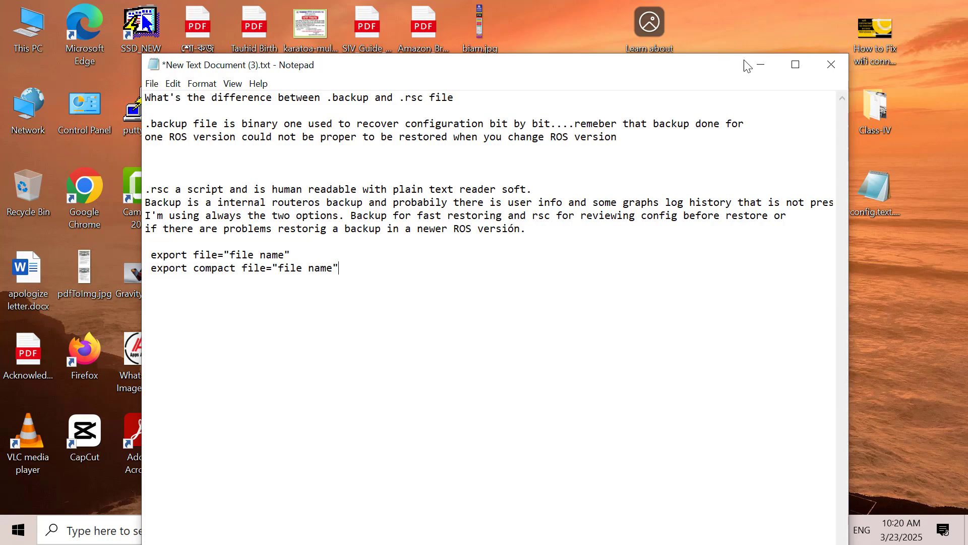
pyautogui.click(760, 66)
# Step: From the Files list, back up the router configuration under the name 'test'
pyautogui.click(566, 529)
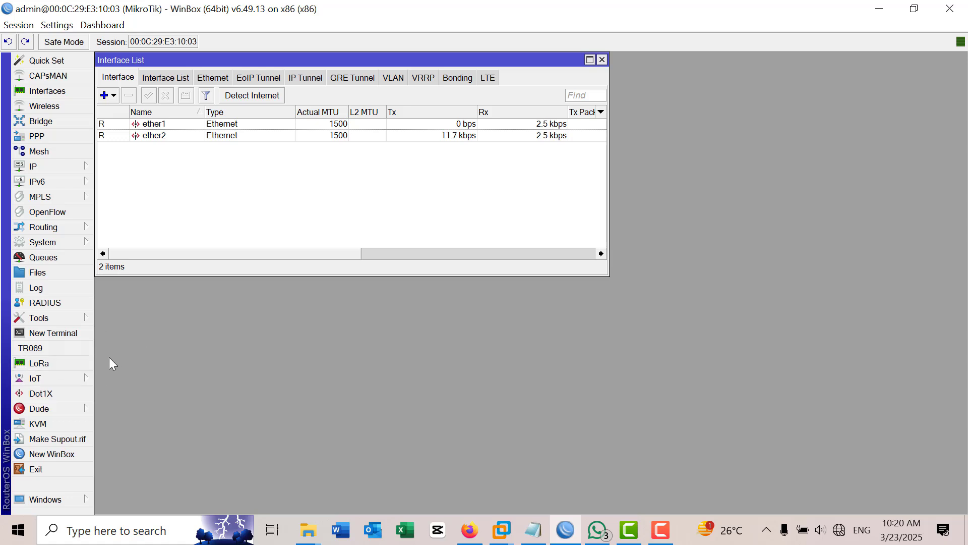
pyautogui.click(71, 273)
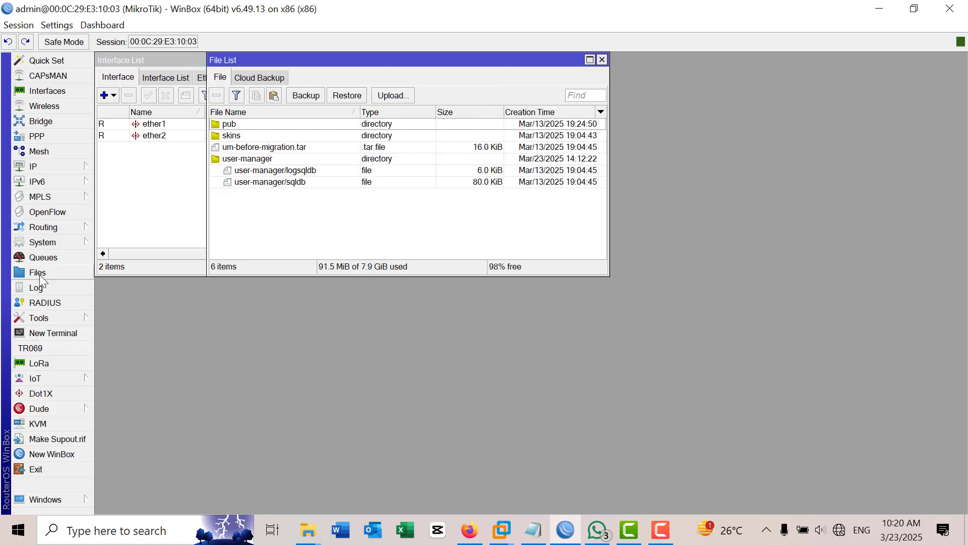
pyautogui.click(306, 96)
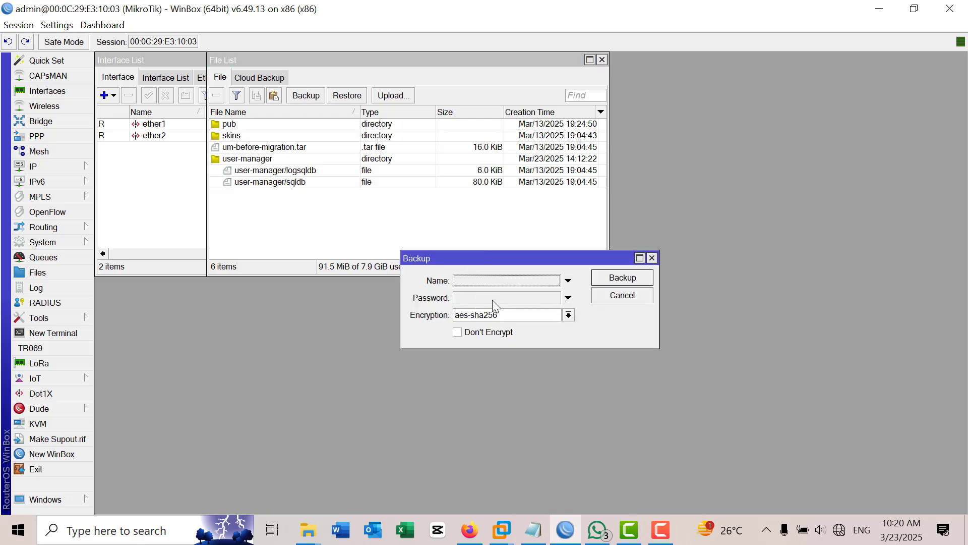
pyautogui.click(499, 281)
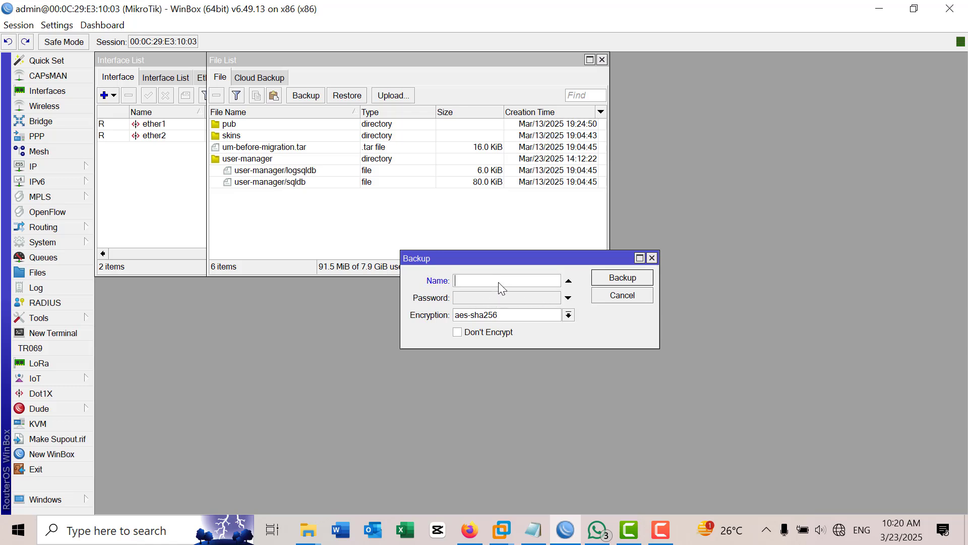
pyautogui.write('test')
pyautogui.click(624, 278)
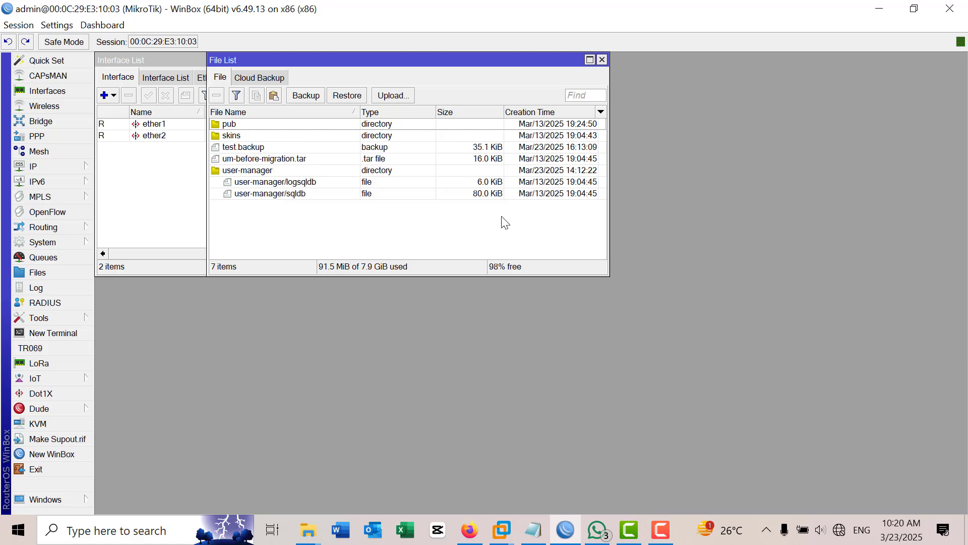
# Step: Download test.backup from the router into the PC's Class-IV folder
pyautogui.click(250, 152)
pyautogui.rightClick(251, 151)
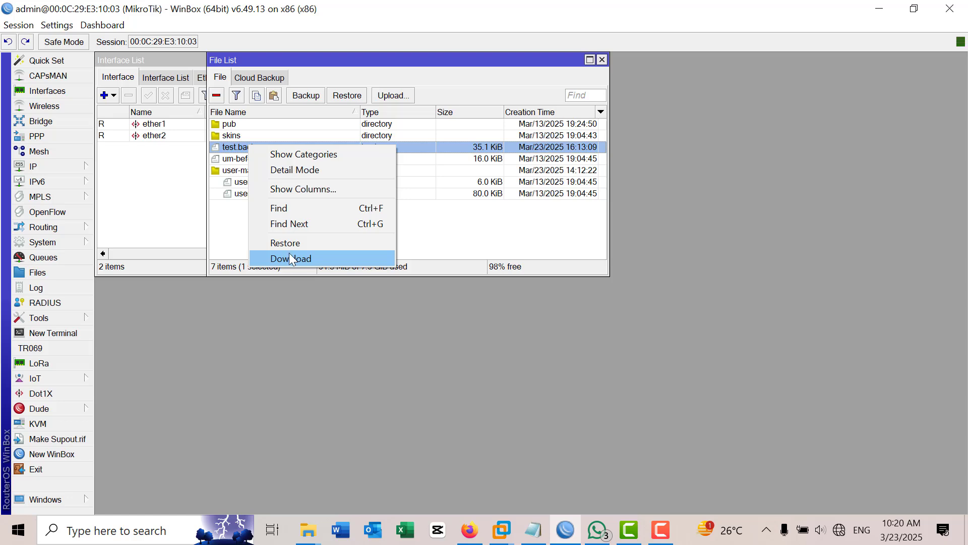
pyautogui.click(305, 259)
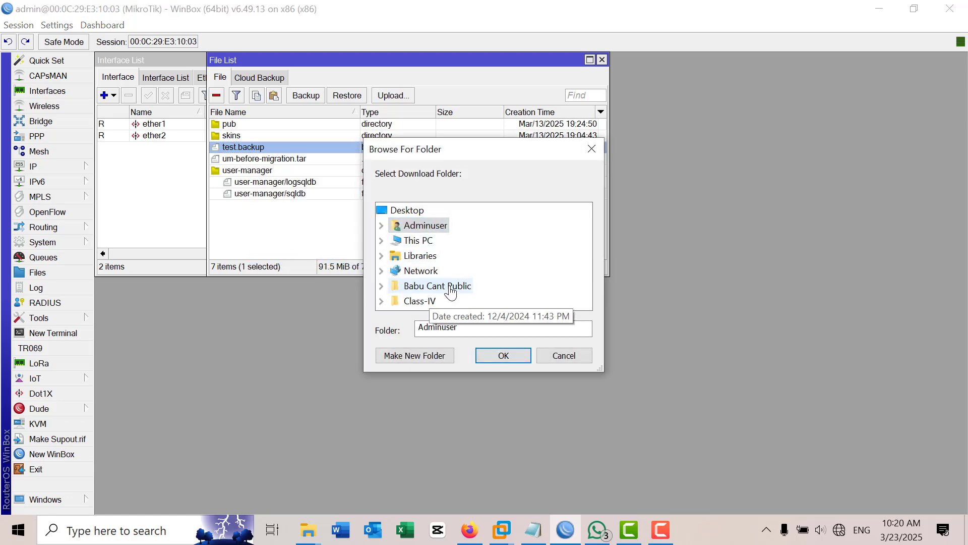
pyautogui.click(429, 301)
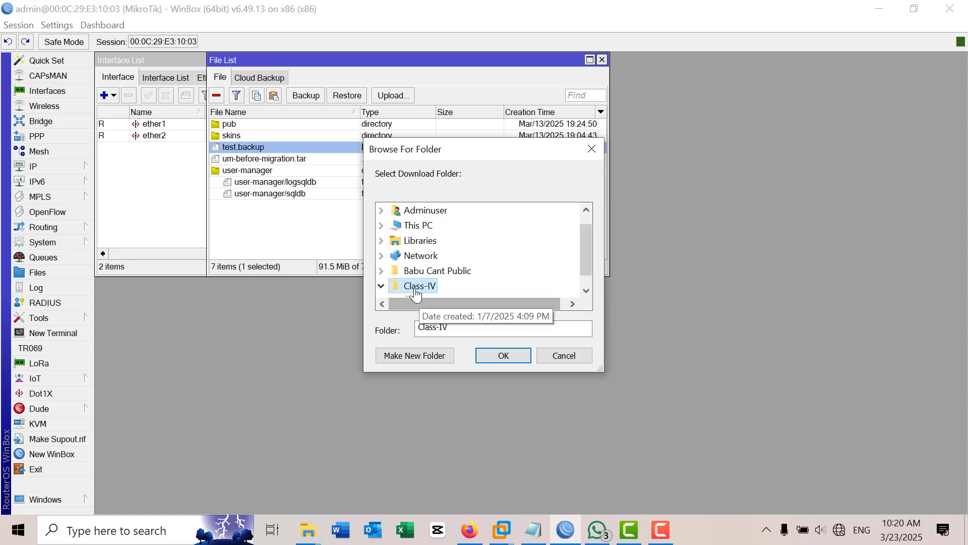
pyautogui.click(503, 355)
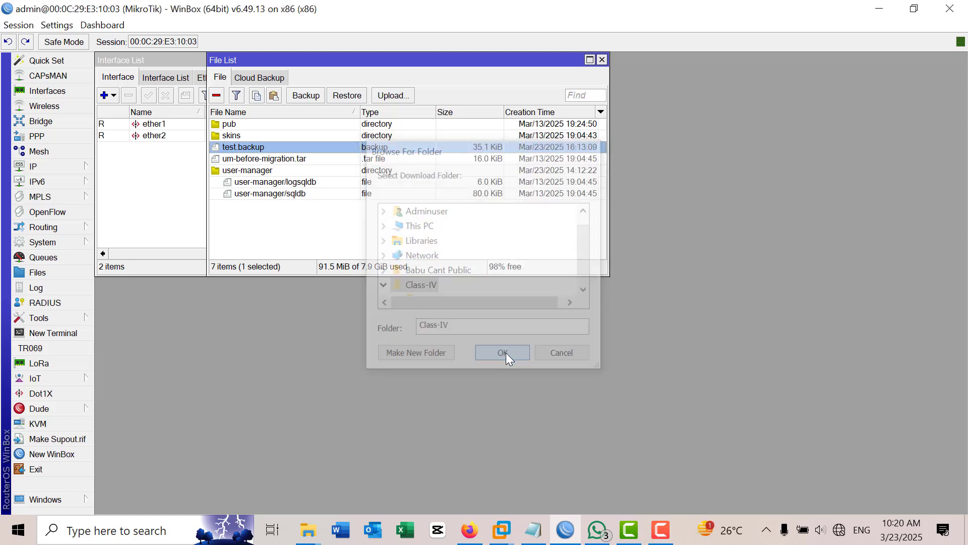
# Step: Minimize and restore WinBox, then reopen the actions menu for test.backup
pyautogui.click(879, 8)
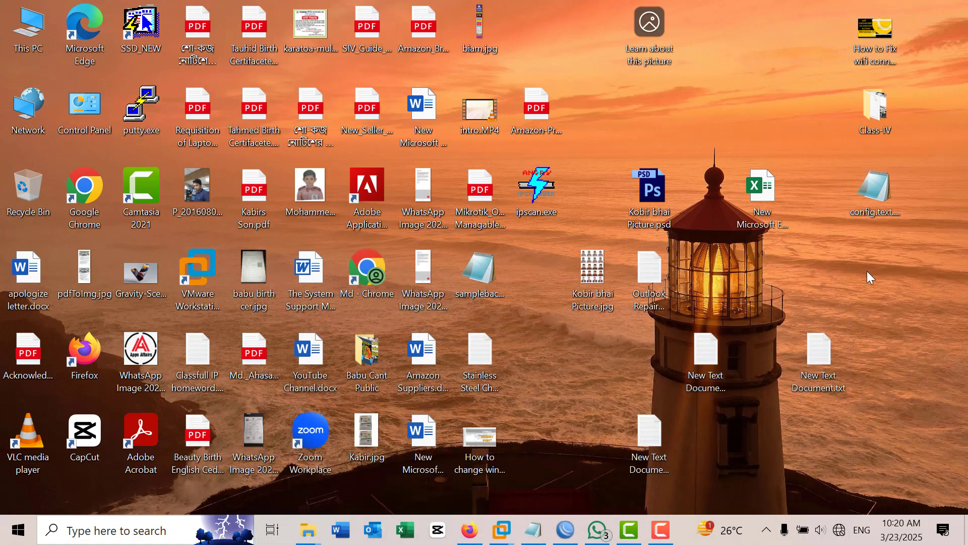
pyautogui.click(575, 532)
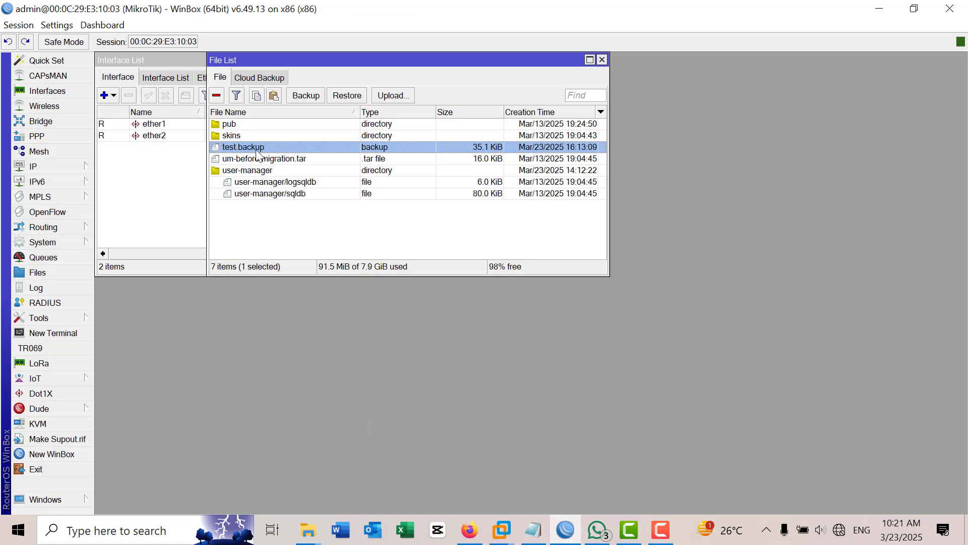
pyautogui.rightClick(252, 148)
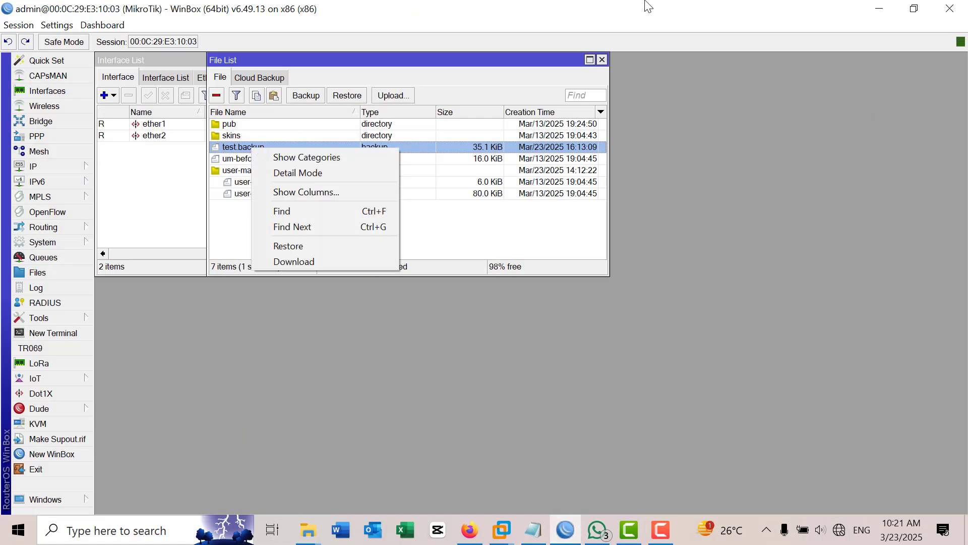
# Step: Shrink WinBox and open Class-IV beside it to confirm test.backup was downloaded
pyautogui.moveTo(644, 5); pyautogui.dragTo(290, 99)
pyautogui.doubleClick(883, 109)
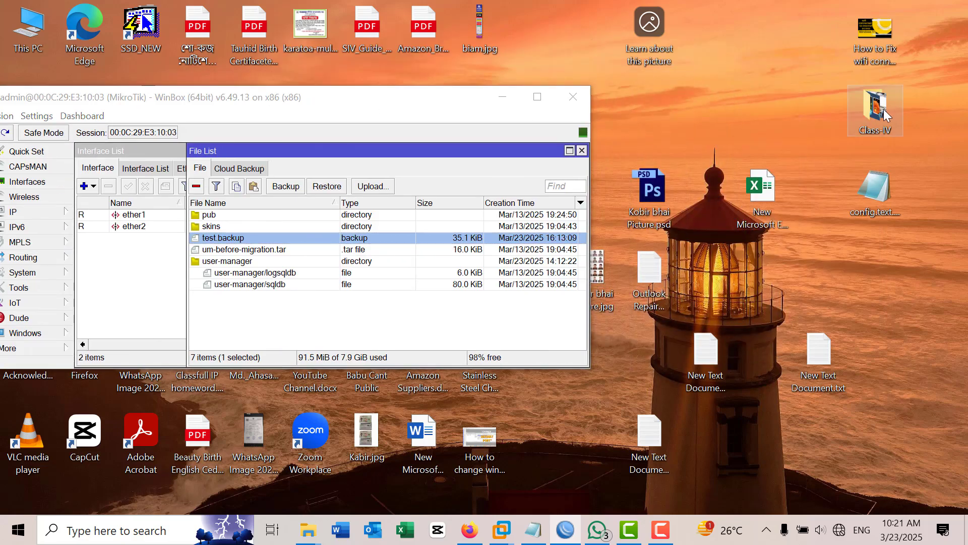
pyautogui.moveTo(469, 87); pyautogui.dragTo(805, 80)
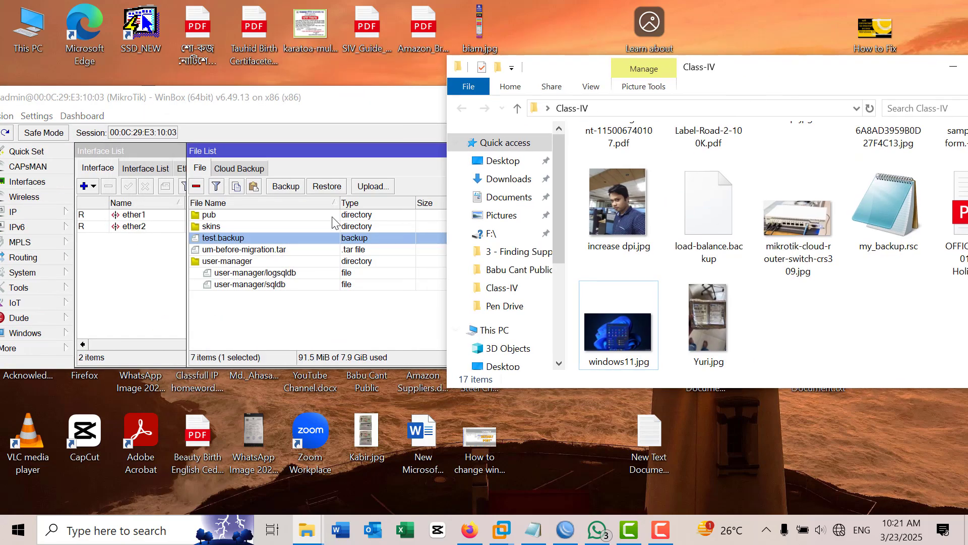
pyautogui.moveTo(201, 239); pyautogui.dragTo(881, 315)
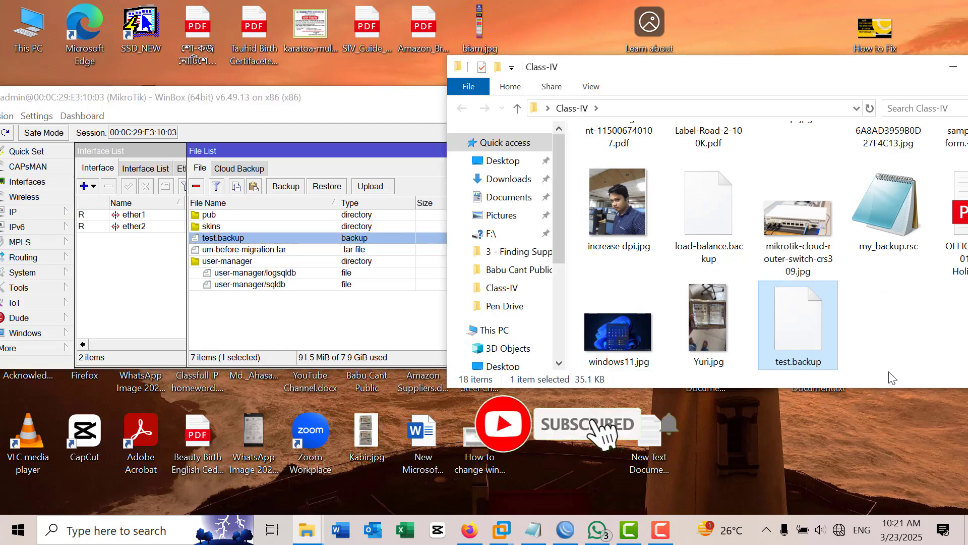
pyautogui.click(392, 329)
# Step: Remove test.backup from the router's File List and maximize WinBox again
pyautogui.rightClick(231, 239)
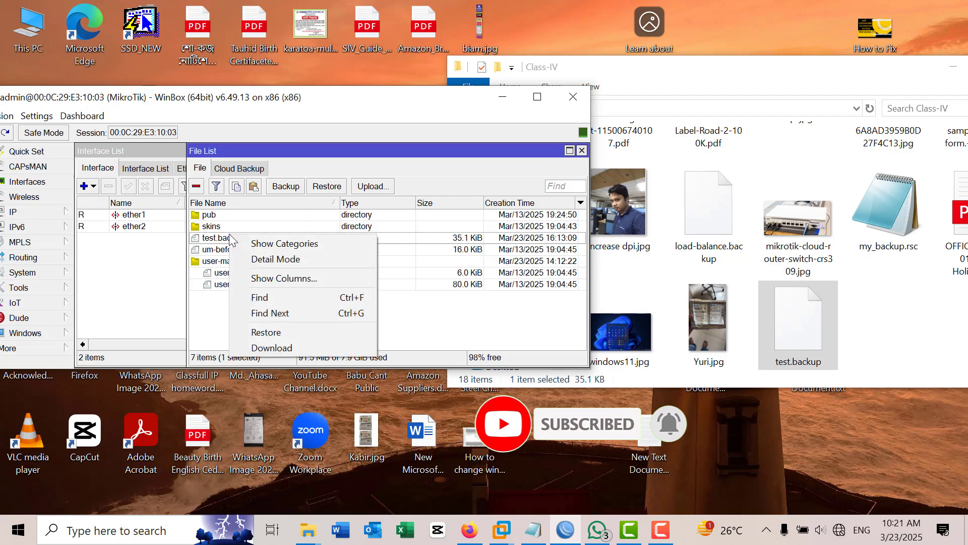
pyautogui.click(216, 242)
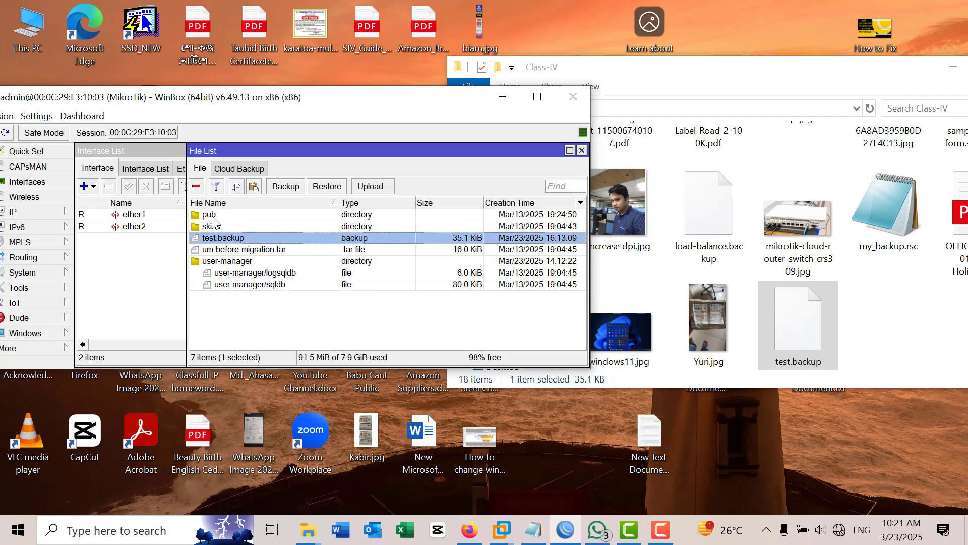
pyautogui.click(197, 187)
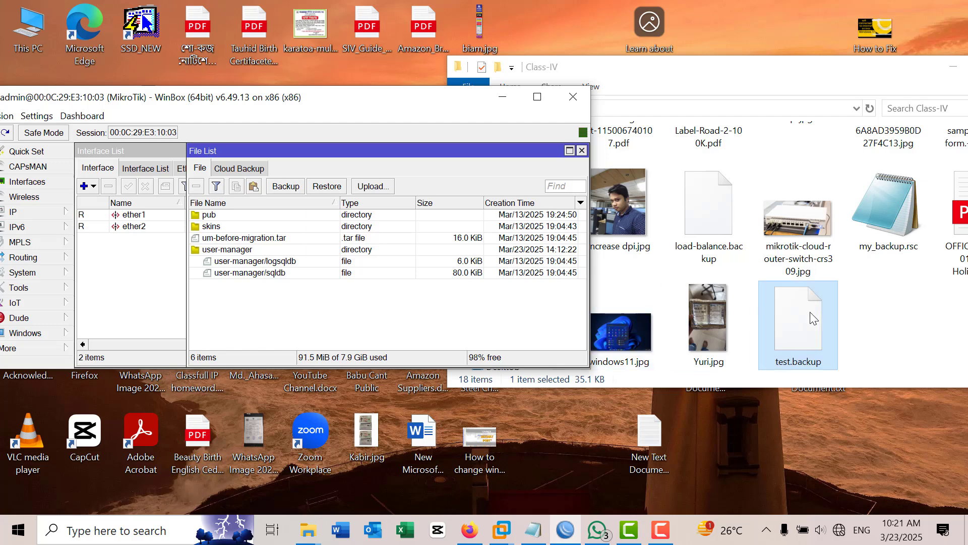
pyautogui.click(538, 97)
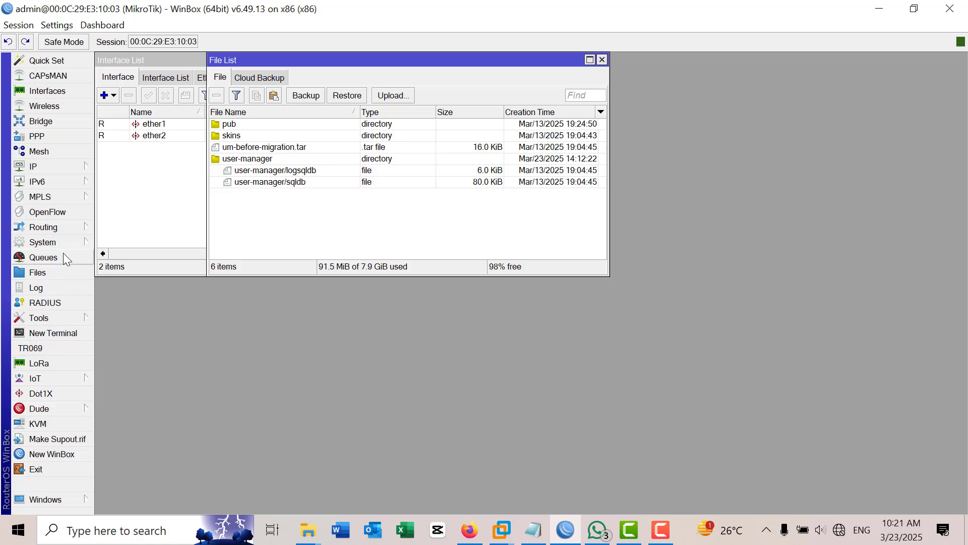
pyautogui.moveTo(61, 245)
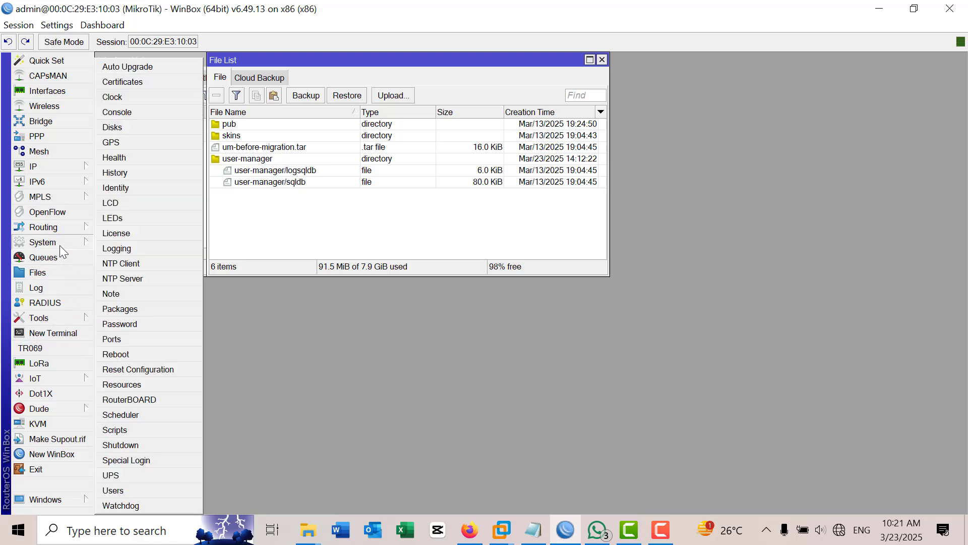
# Step: Reset the configuration with No Default Configuration ticked, confirming the reboot
pyautogui.click(151, 373)
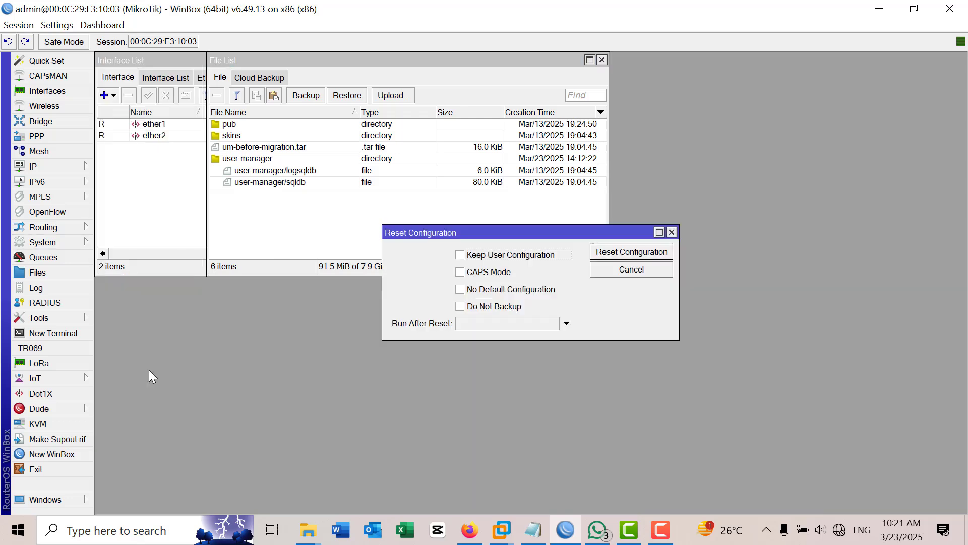
pyautogui.click(481, 290)
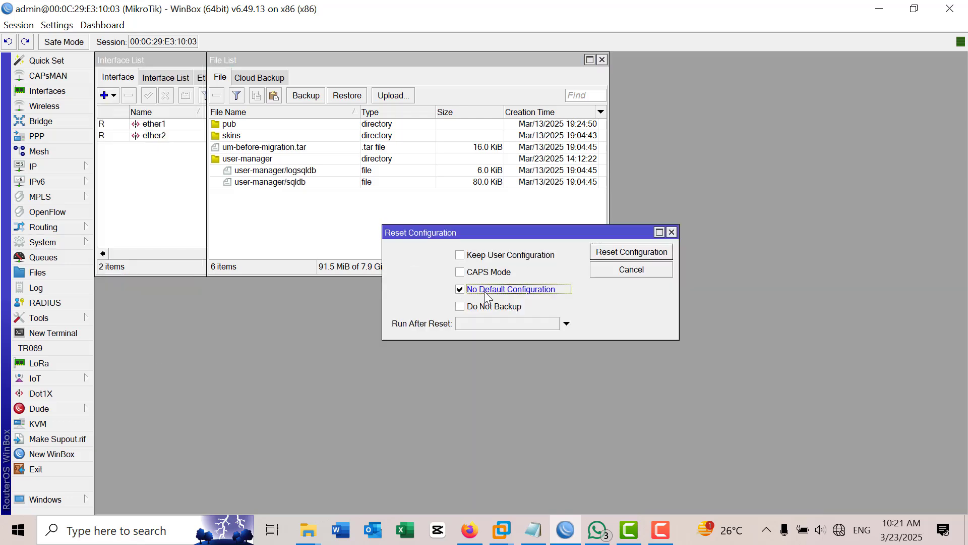
pyautogui.click(642, 254)
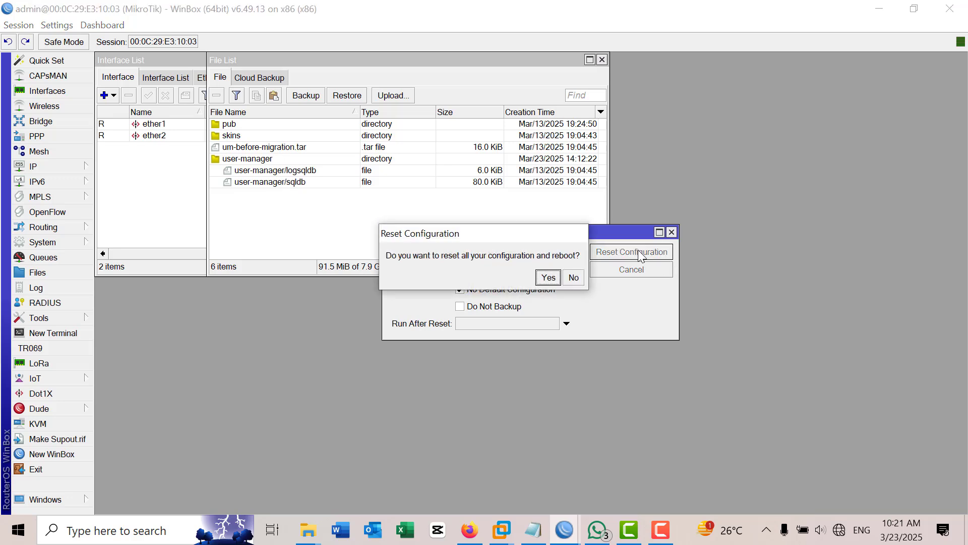
pyautogui.click(545, 278)
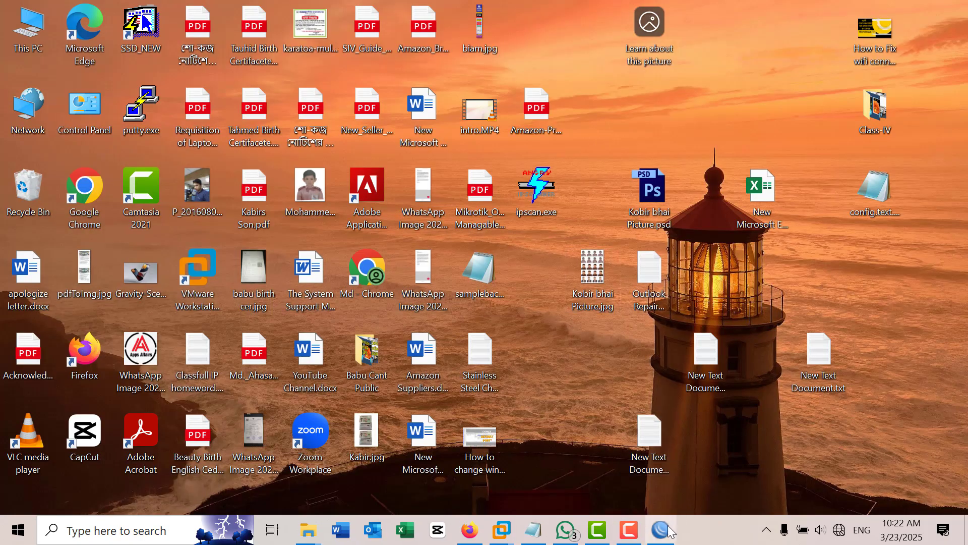
# Step: Log back into the reset router, dismissing the welcome notice and password prompt
pyautogui.click(662, 529)
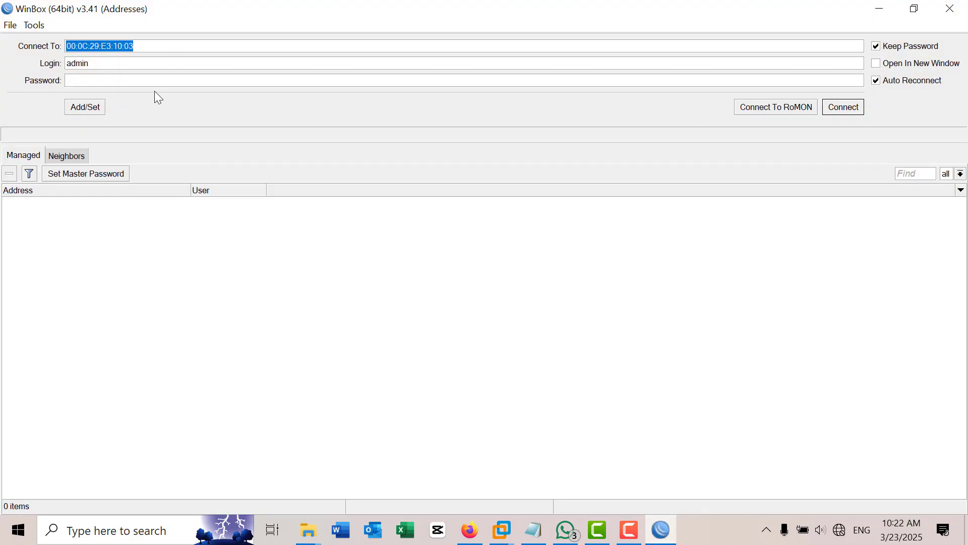
pyautogui.click(852, 107)
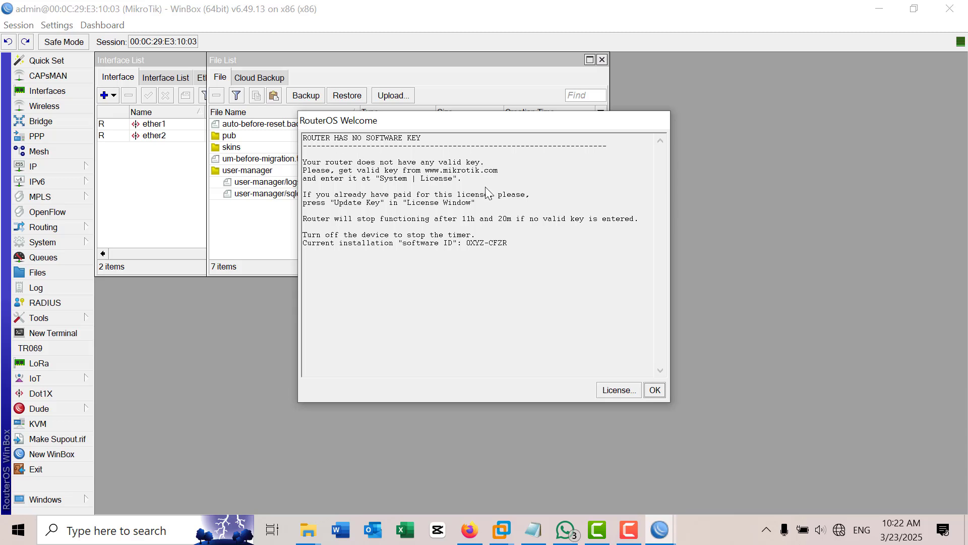
pyautogui.click(655, 390)
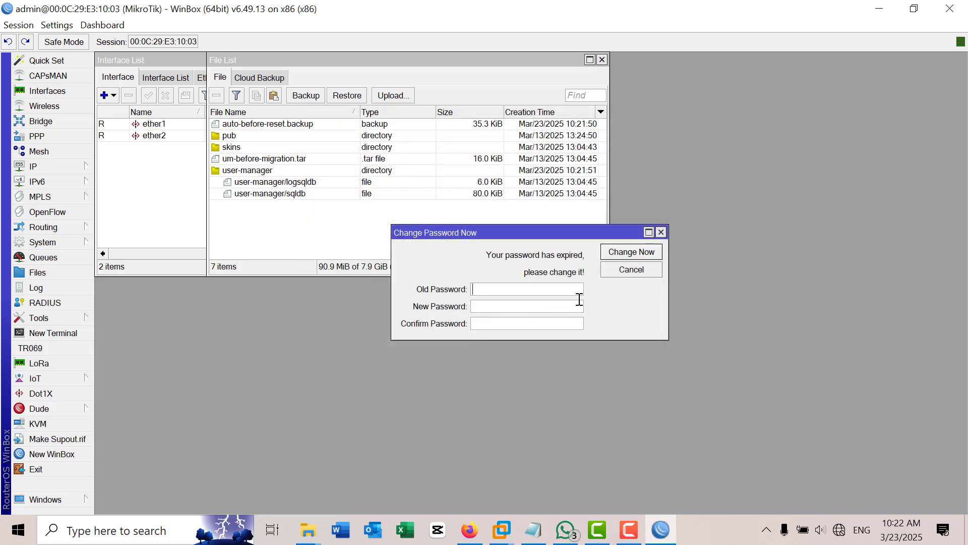
pyautogui.click(661, 233)
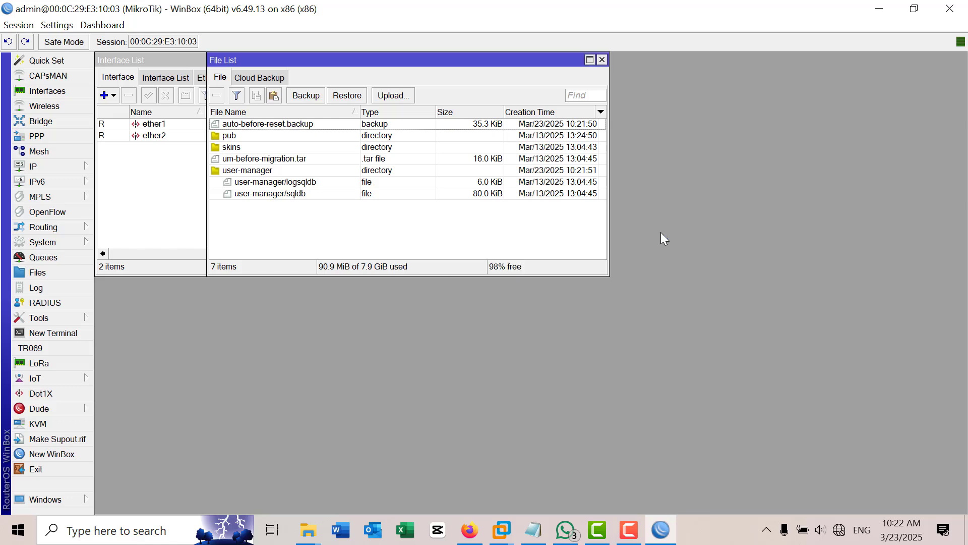
# Step: In a new terminal, agree to view the software license and page to its end
pyautogui.click(70, 334)
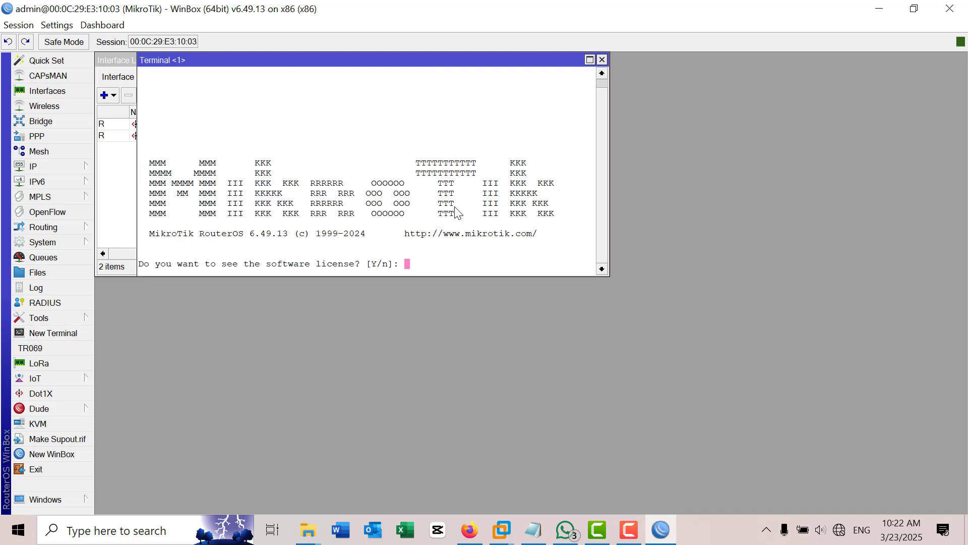
pyautogui.press('y')
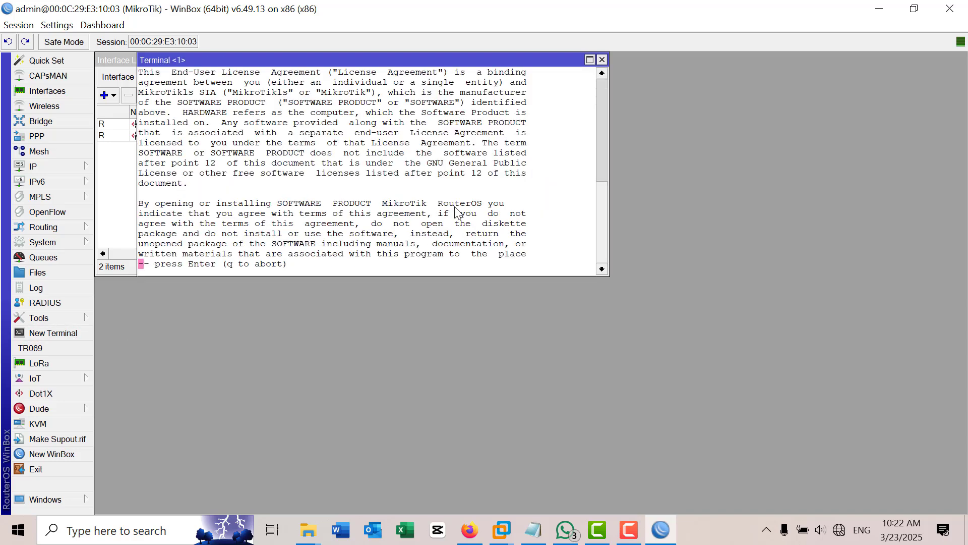
pyautogui.press('Return')
pyautogui.press('Return')
pyautogui.press('Return')
pyautogui.press('Return')
pyautogui.press('Return')
pyautogui.press('Return')
pyautogui.press('Return')
pyautogui.press('Return')
pyautogui.press('Return')
pyautogui.press('Return')
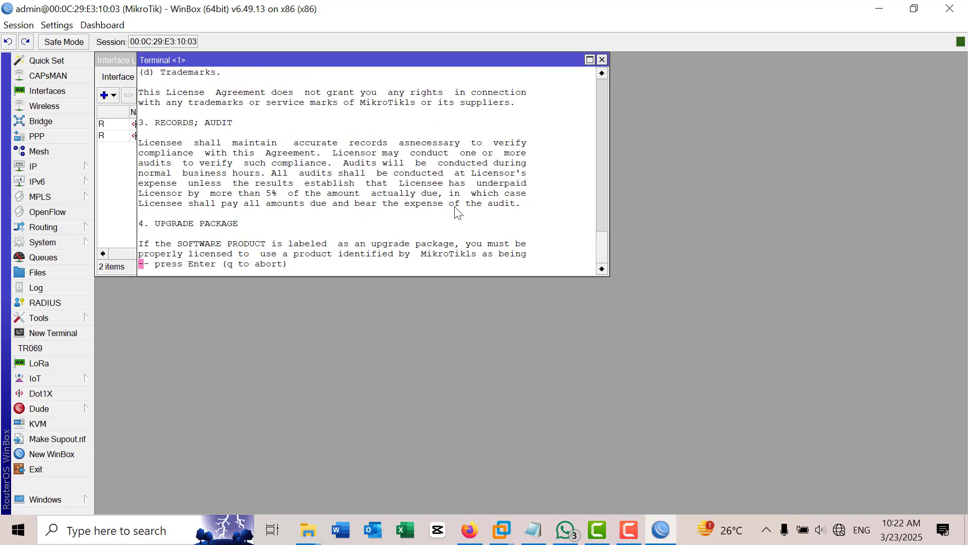
pyautogui.press('Return')
pyautogui.press('Return')
pyautogui.press('Return')
pyautogui.press('Return')
pyautogui.press('Return')
pyautogui.press('Return')
pyautogui.press('Return')
pyautogui.press('Return')
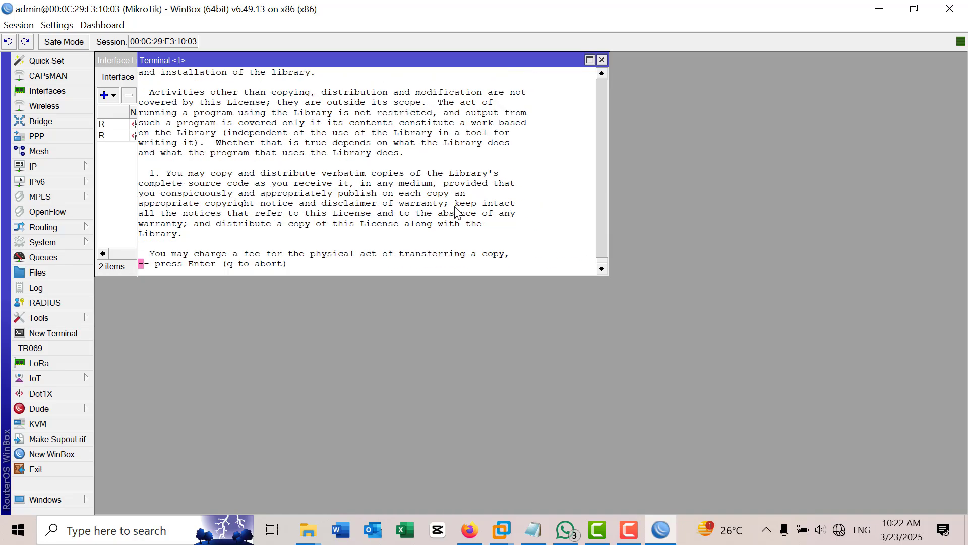
pyautogui.press('Return')
pyautogui.press('Return')
pyautogui.press('Return')
pyautogui.press('Return')
pyautogui.press('Return')
pyautogui.press('Return')
pyautogui.press('Return')
pyautogui.press('Return')
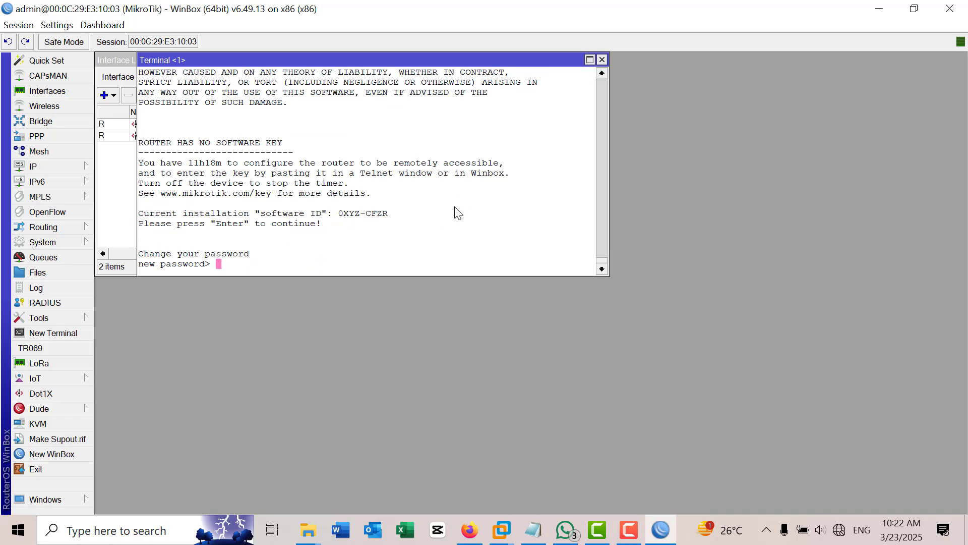
# Step: Enter and repeat the new admin password, then close the terminal
pyautogui.write('admin')
pyautogui.press('Return')
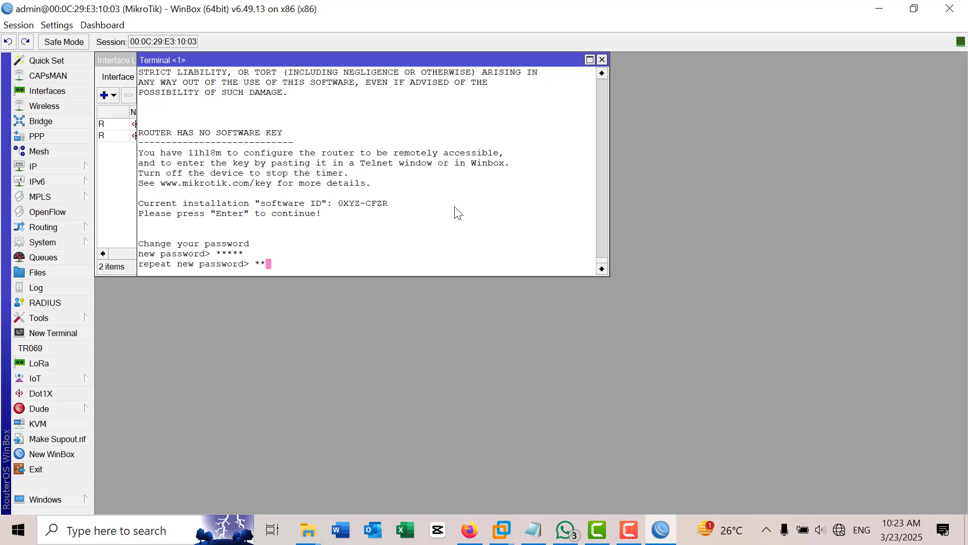
pyautogui.write('admin')
pyautogui.press('Return')
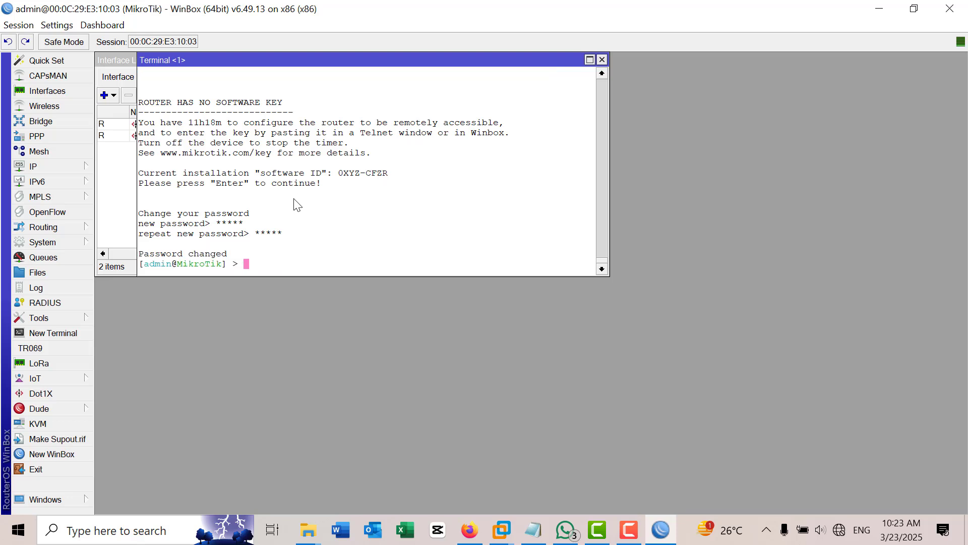
pyautogui.click(602, 60)
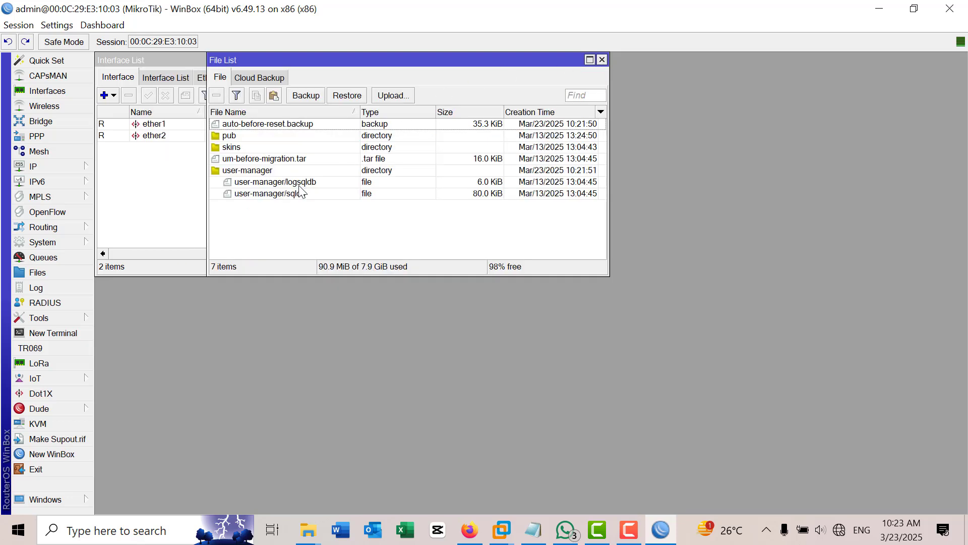
# Step: Upload test.backup from Desktop > Class-IV to the router's File List
pyautogui.click(394, 96)
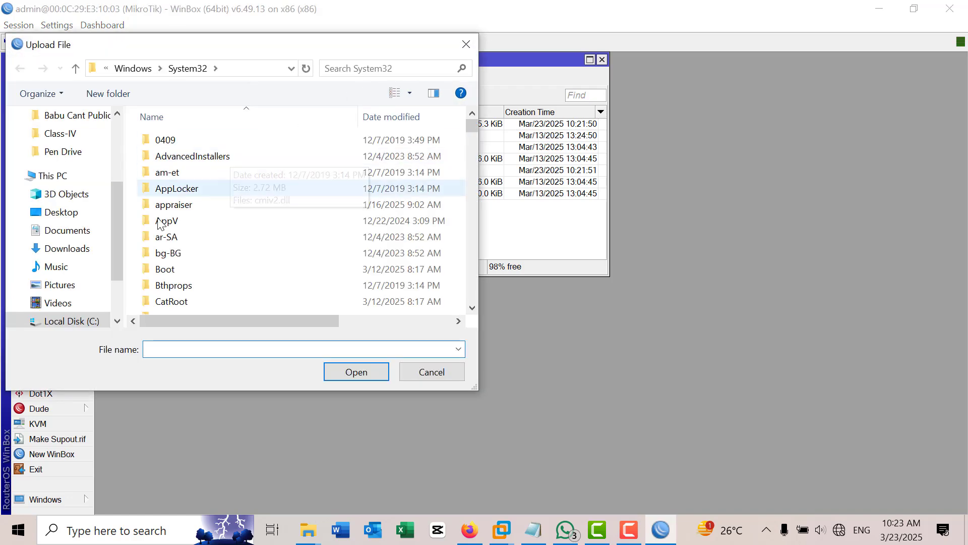
pyautogui.click(64, 134)
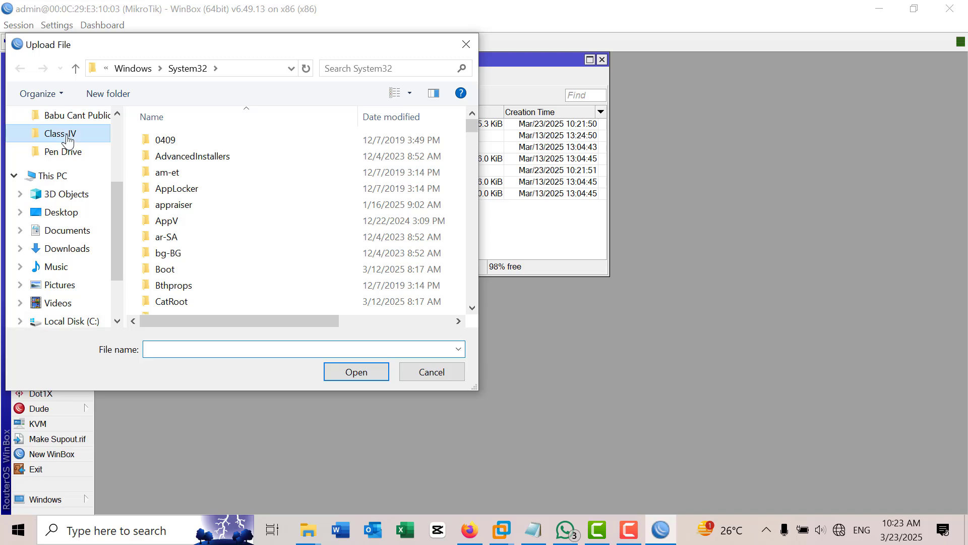
pyautogui.scroll(-3, 404, 194)
pyautogui.scroll(-5, 389, 209)
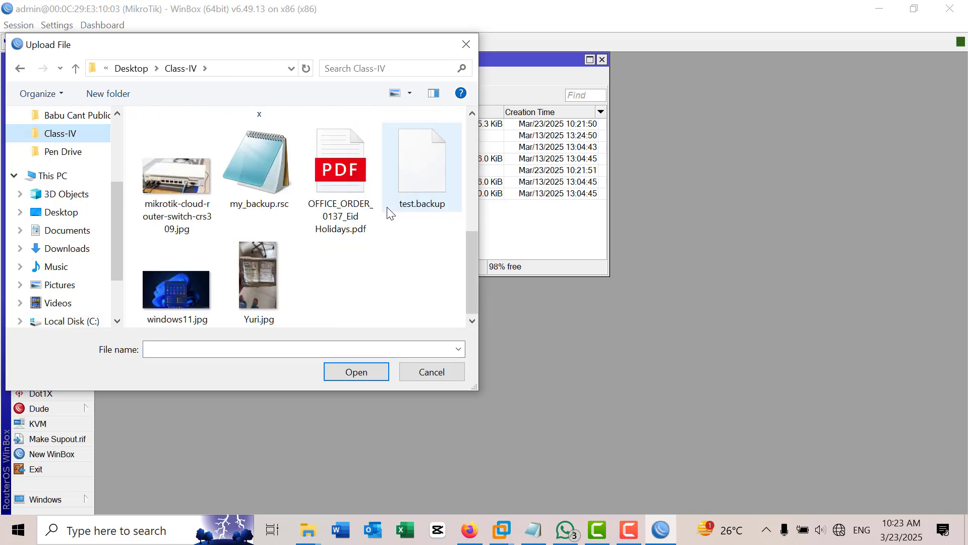
pyautogui.click(416, 171)
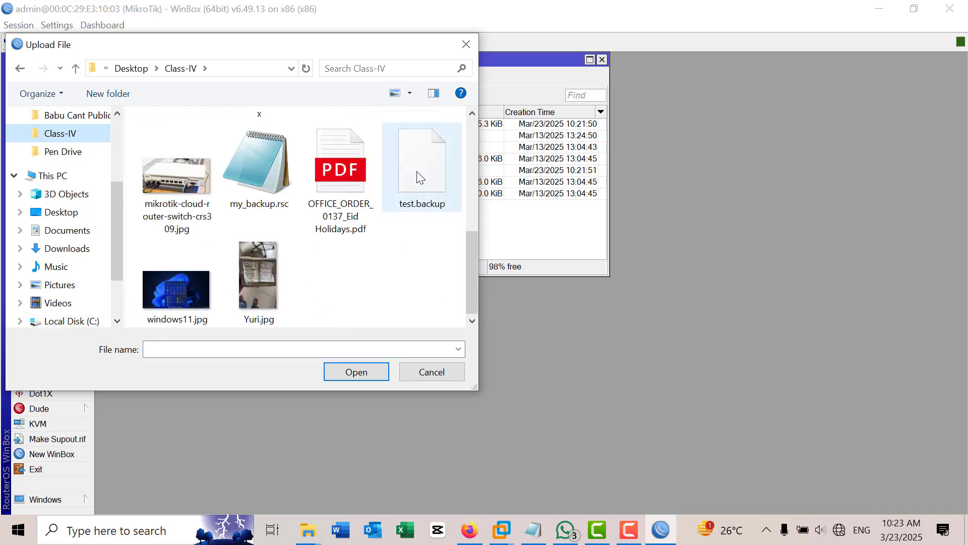
pyautogui.click(350, 373)
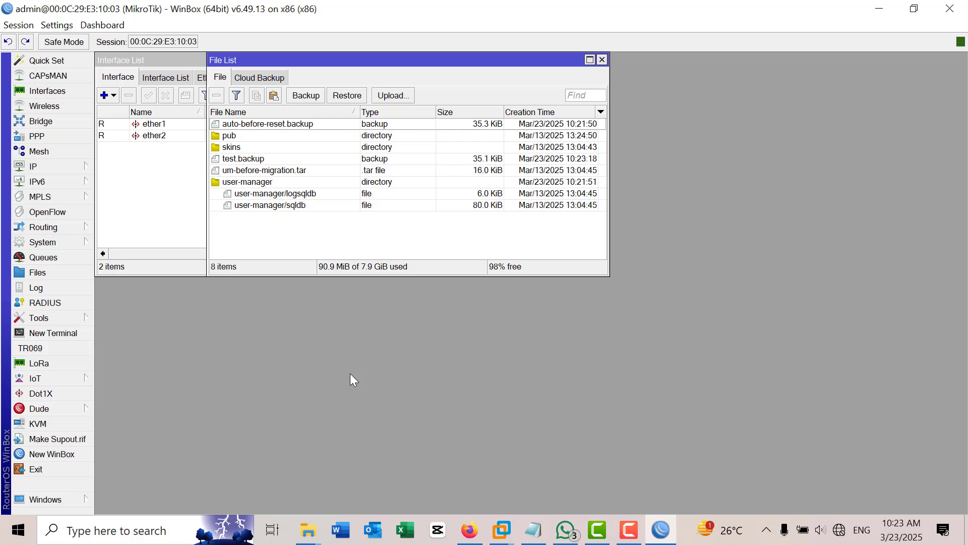
# Step: Restore the router from the uploaded test.backup and confirm the reboot
pyautogui.click(255, 161)
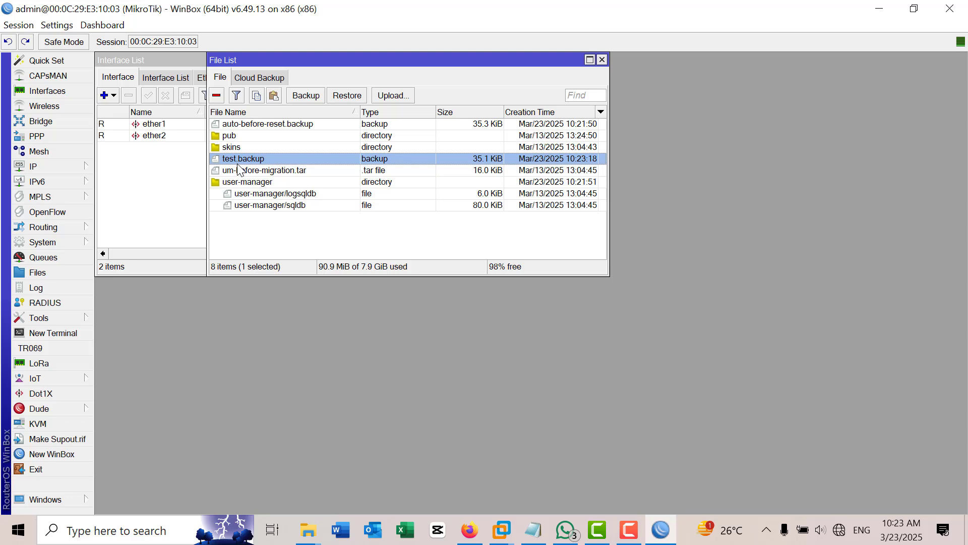
pyautogui.click(347, 96)
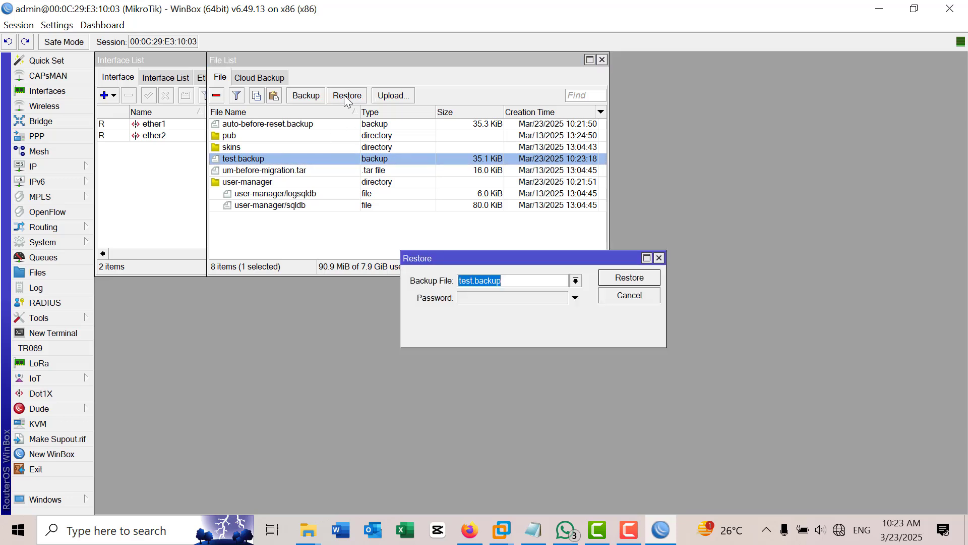
pyautogui.click(630, 279)
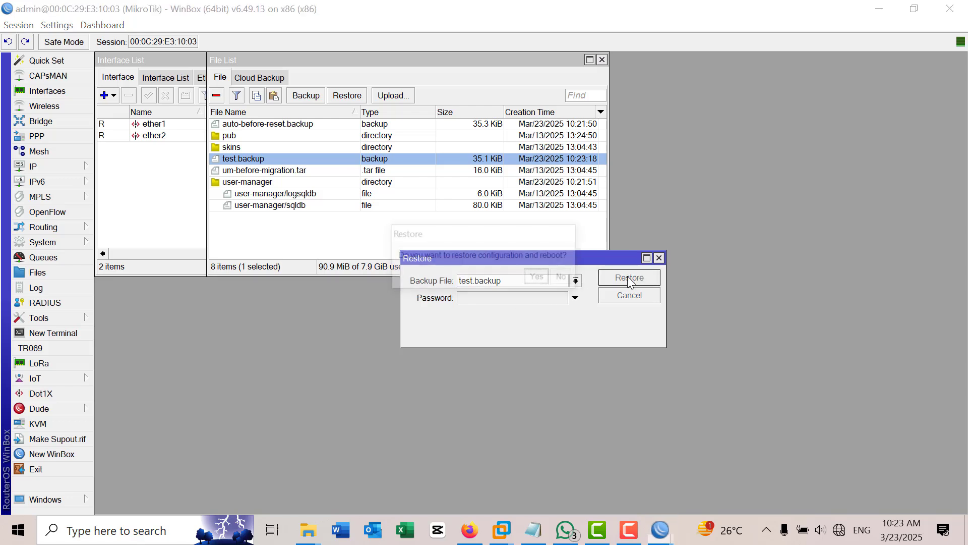
pyautogui.click(537, 277)
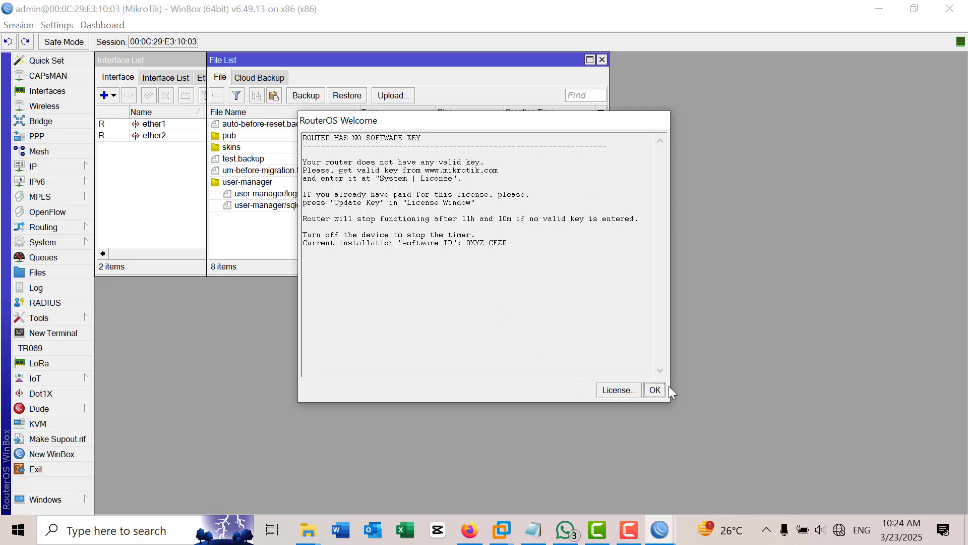
# Step: Dismiss the RouterOS no-software-key welcome notice and close the File List, returning to the Interface List
pyautogui.click(655, 390)
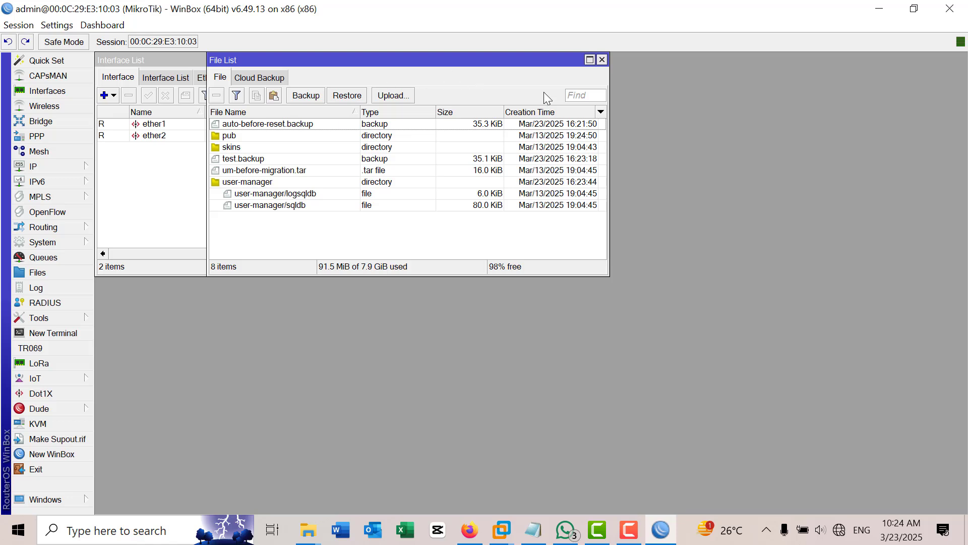
pyautogui.click(603, 59)
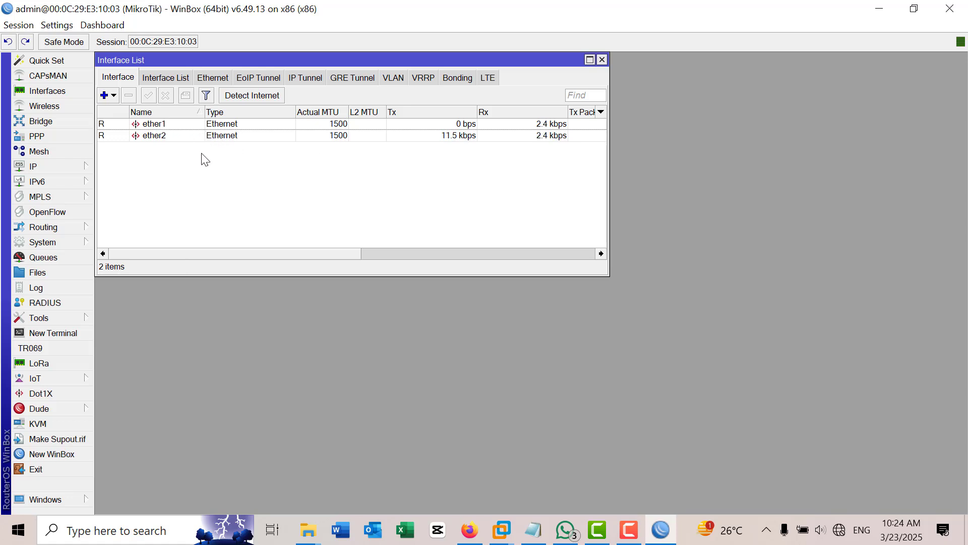
# Step: Run export in a new terminal, scroll through the printed configuration, then close the terminal
pyautogui.click(64, 334)
pyautogui.press('Return')
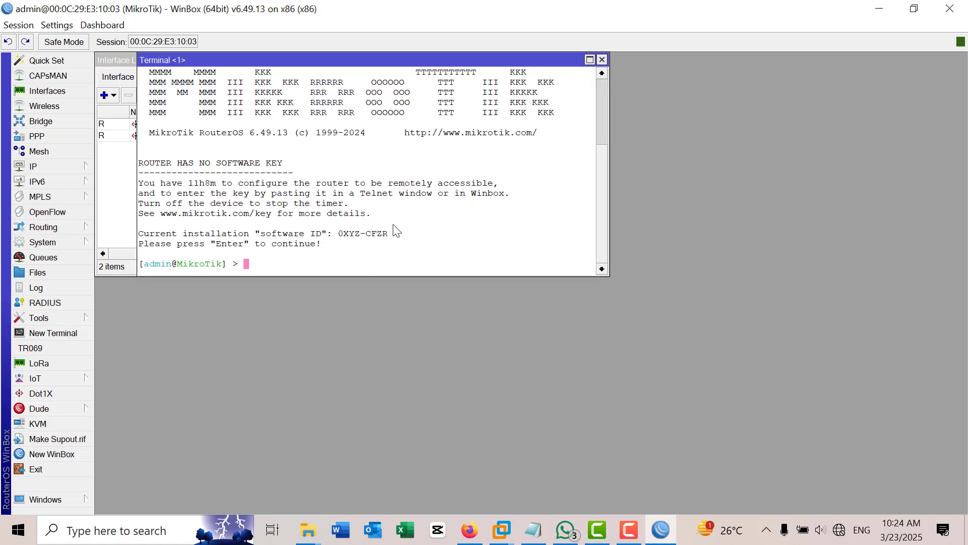
pyautogui.write('export')
pyautogui.press('Return')
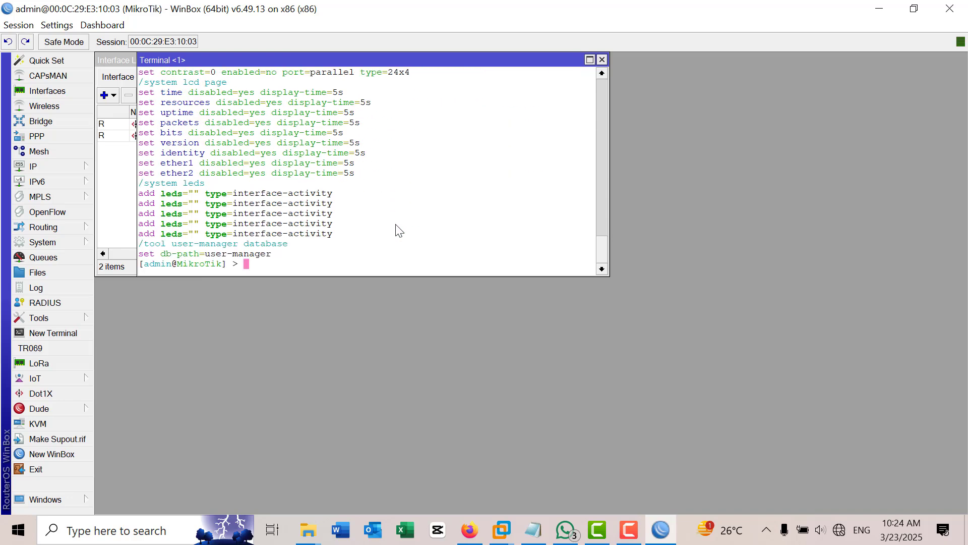
pyautogui.scroll(2, 410, 223)
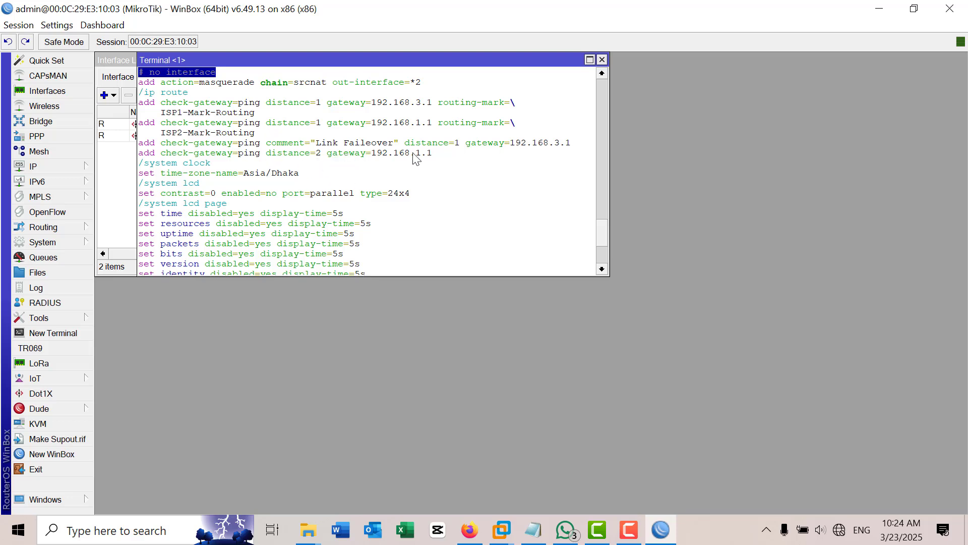
pyautogui.scroll(7, 418, 174)
pyautogui.scroll(-9, 423, 173)
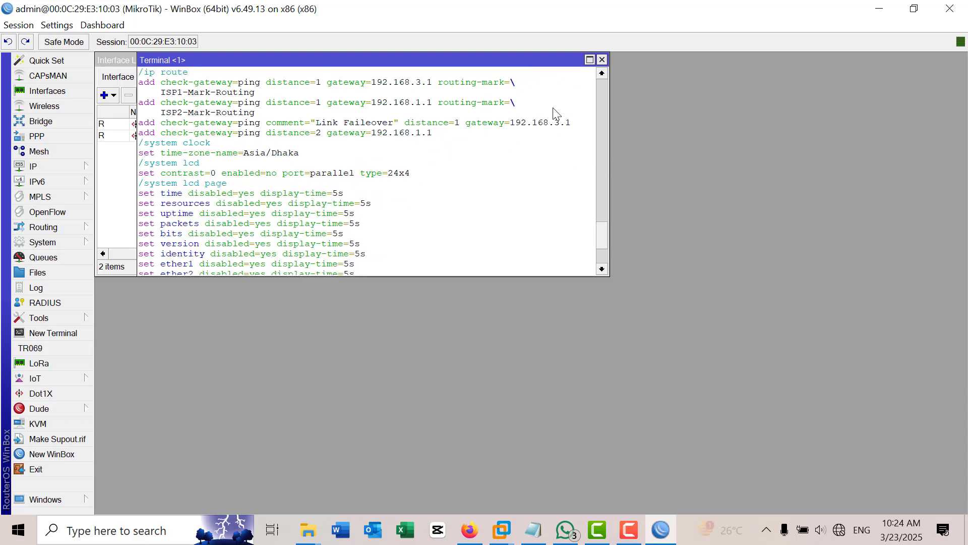
pyautogui.click(602, 60)
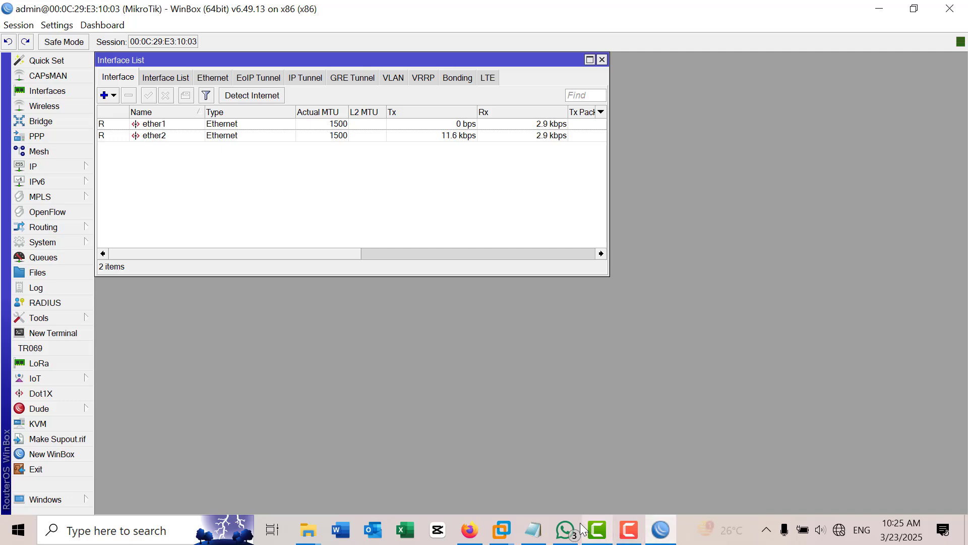
# Step: Open a new router terminal while checking the Notepad notes on .backup vs .rsc and export syntax
pyautogui.click(534, 530)
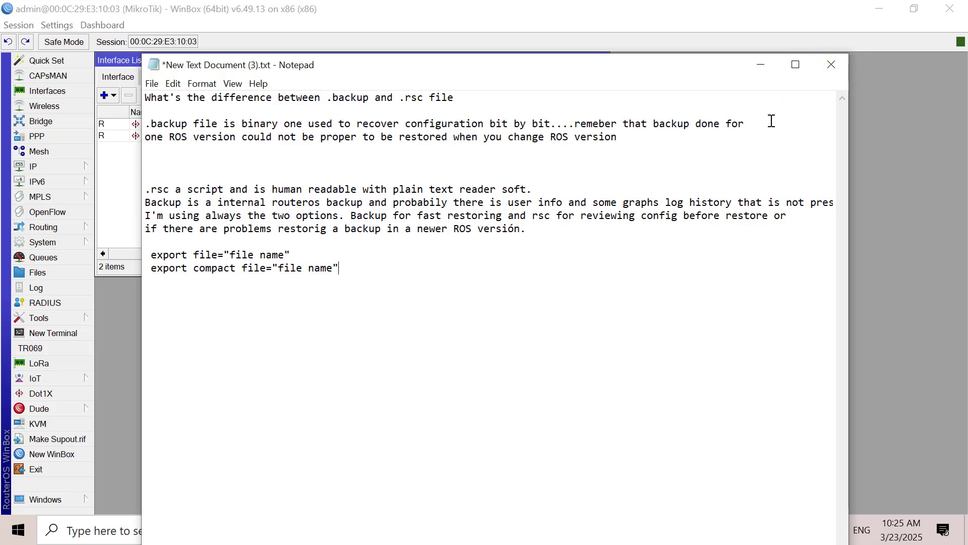
pyautogui.click(768, 61)
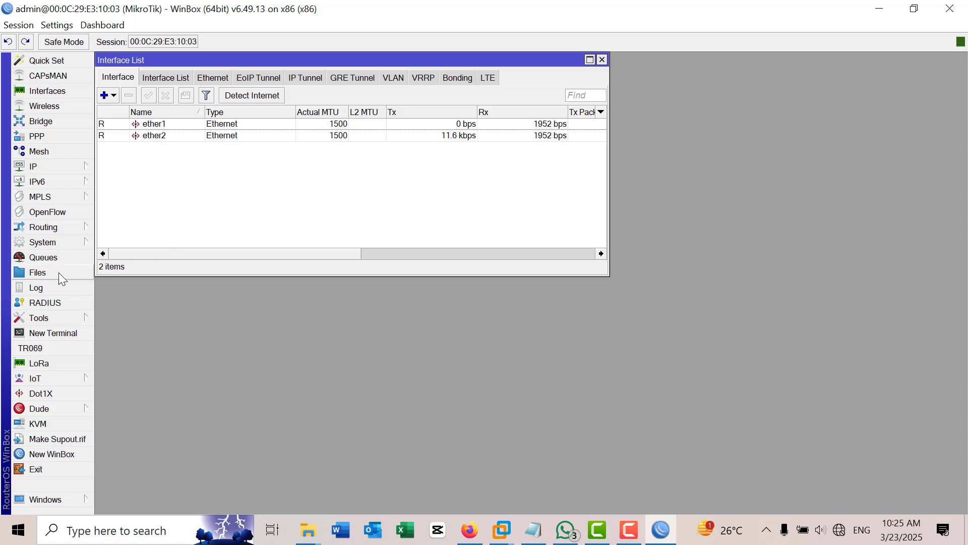
pyautogui.click(59, 321)
pyautogui.click(64, 333)
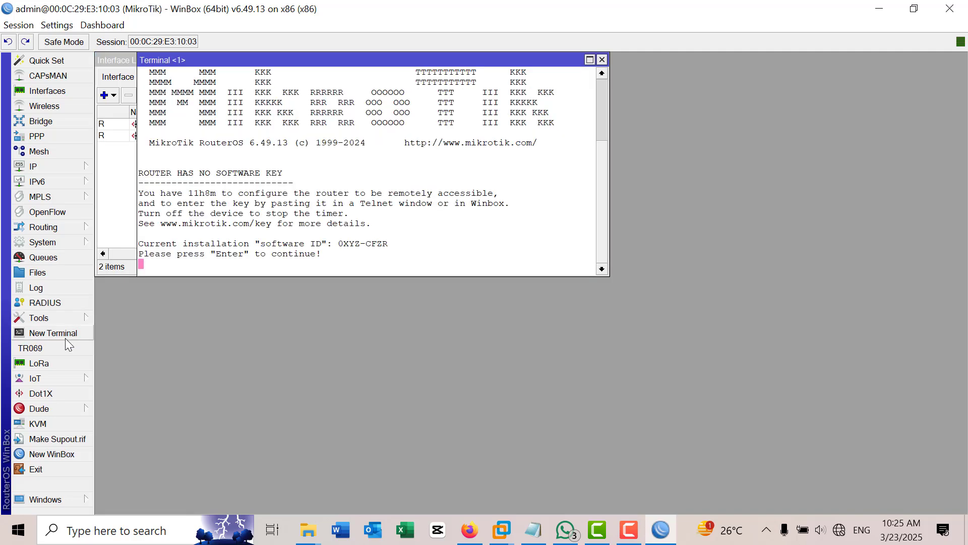
pyautogui.click(536, 531)
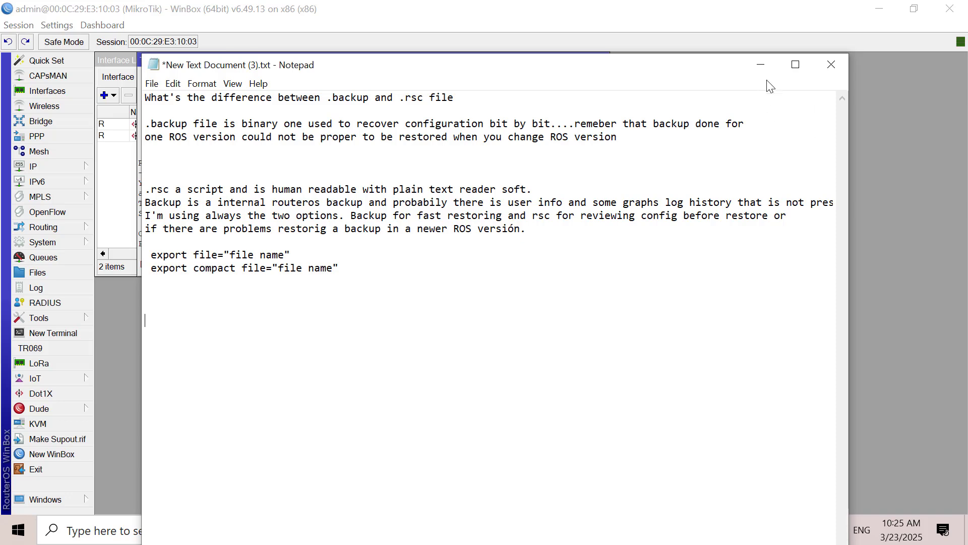
pyautogui.click(761, 65)
# Step: Run 'export file=mybackup' in the terminal to save the configuration as a script
pyautogui.write('expo')
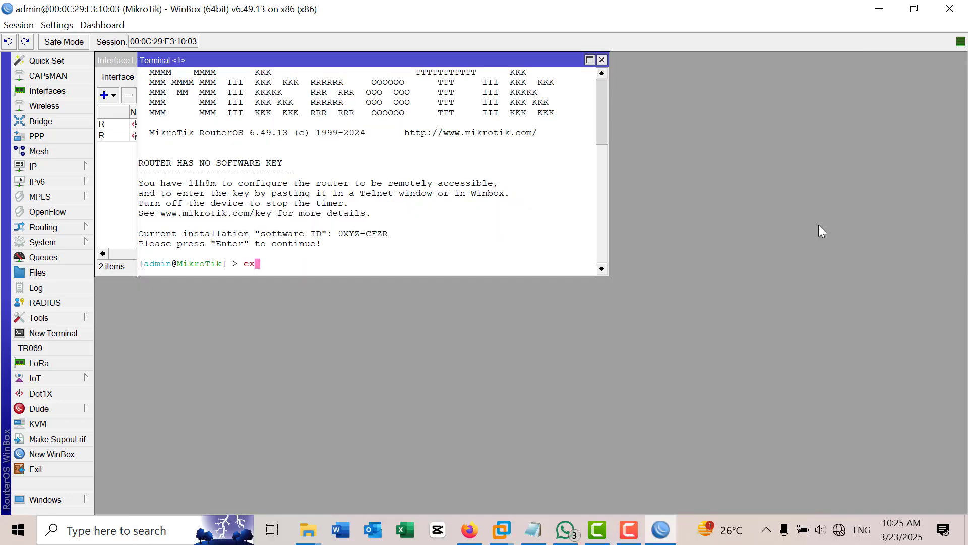
pyautogui.write('rt file=mybackup')
pyautogui.press('Return')
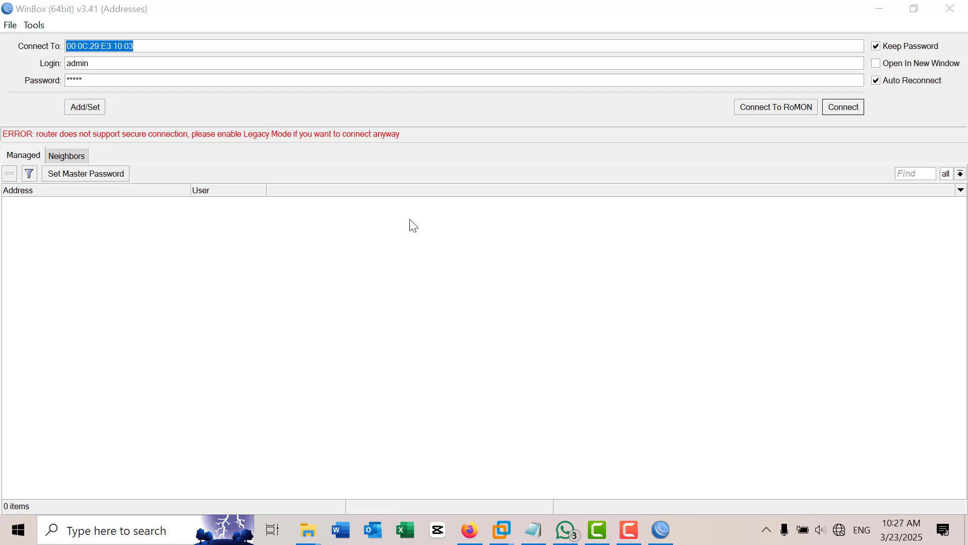
# Step: Reconnect to the router and log in to a new terminal as admin with an empty password
pyautogui.click(847, 105)
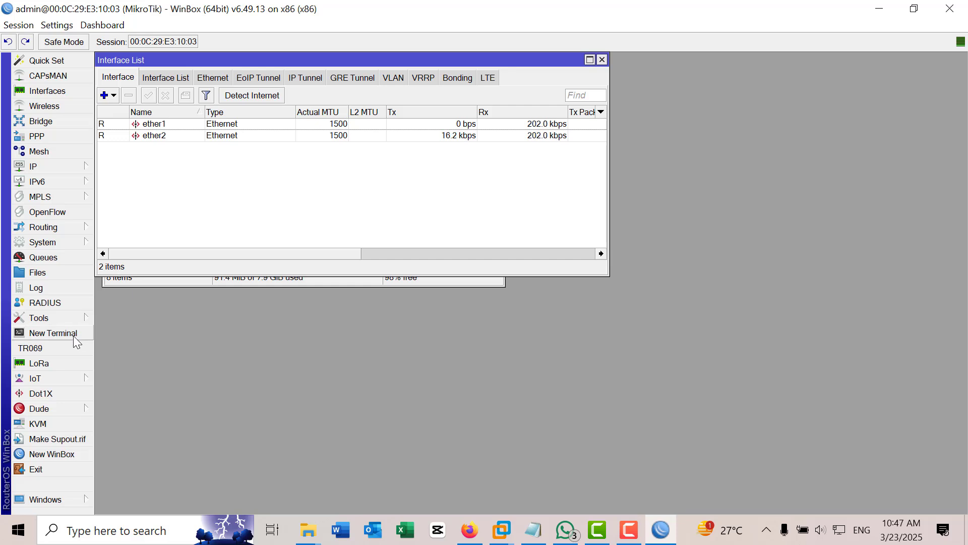
pyautogui.click(74, 336)
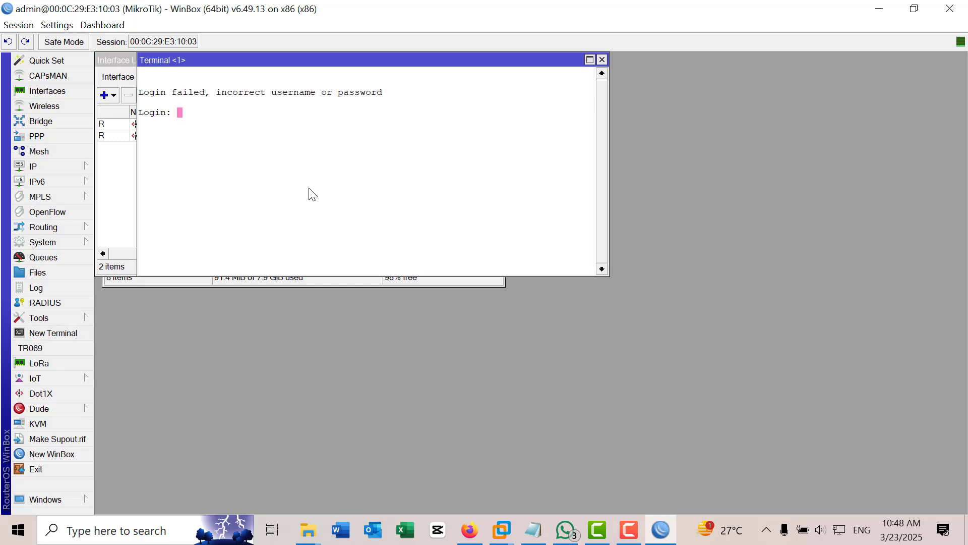
pyautogui.write('admin')
pyautogui.press('Return')
pyautogui.press('Return')
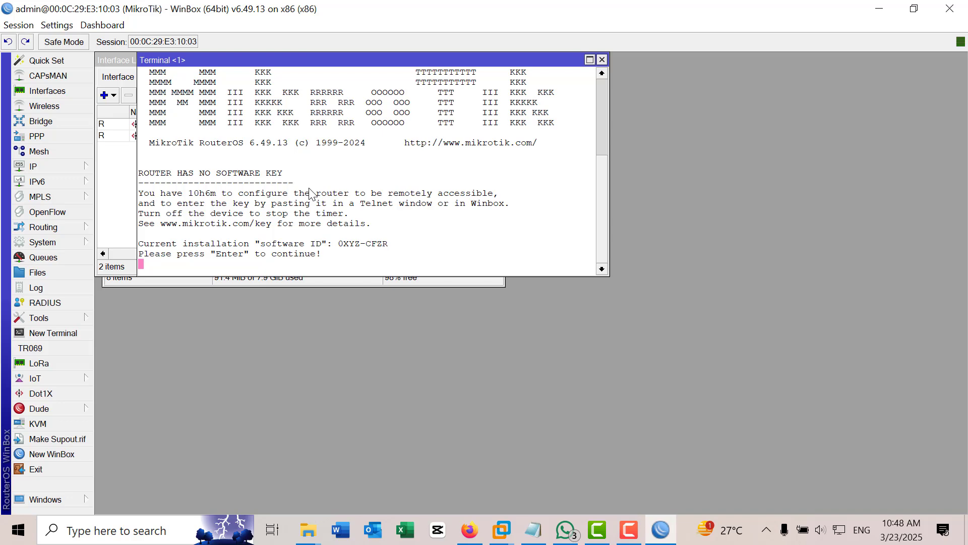
pyautogui.press('Return')
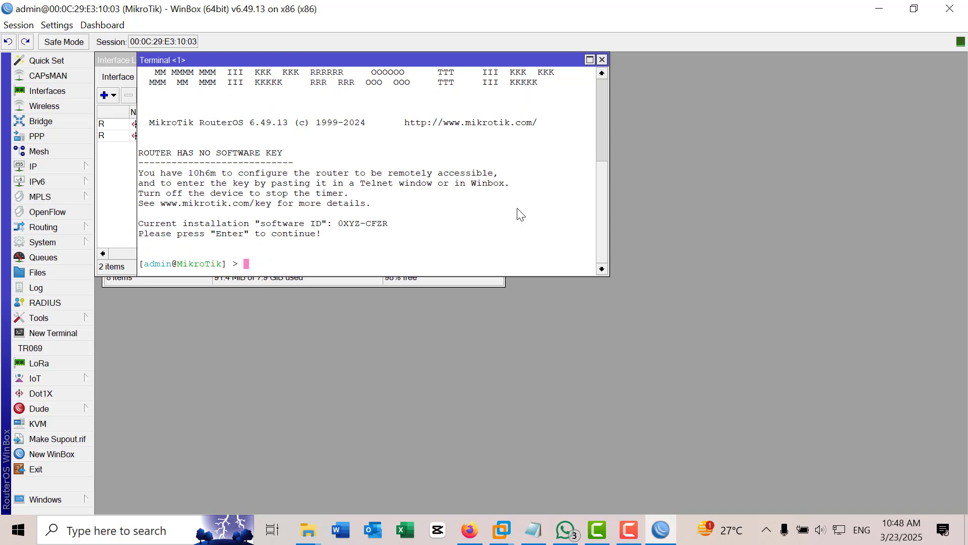
pyautogui.hotkey('alt', 'Tab')
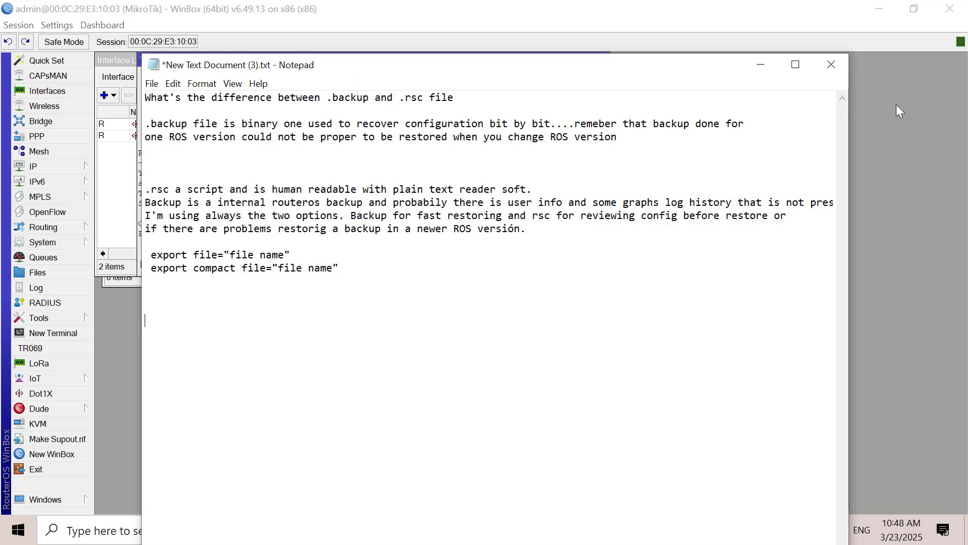
# Step: Open mybackup.rsc from the Class-IV folder in Notepad
pyautogui.click(761, 65)
pyautogui.click(882, 9)
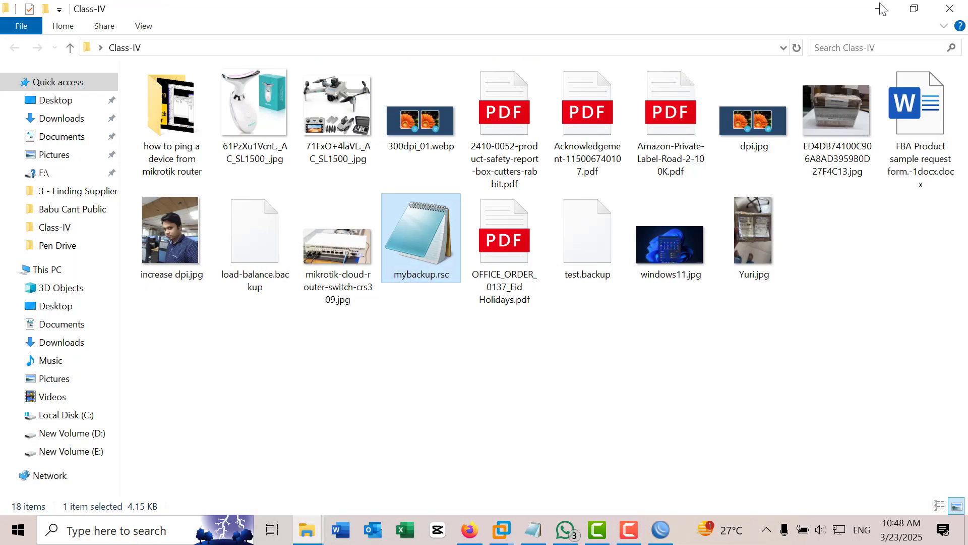
pyautogui.doubleClick(433, 237)
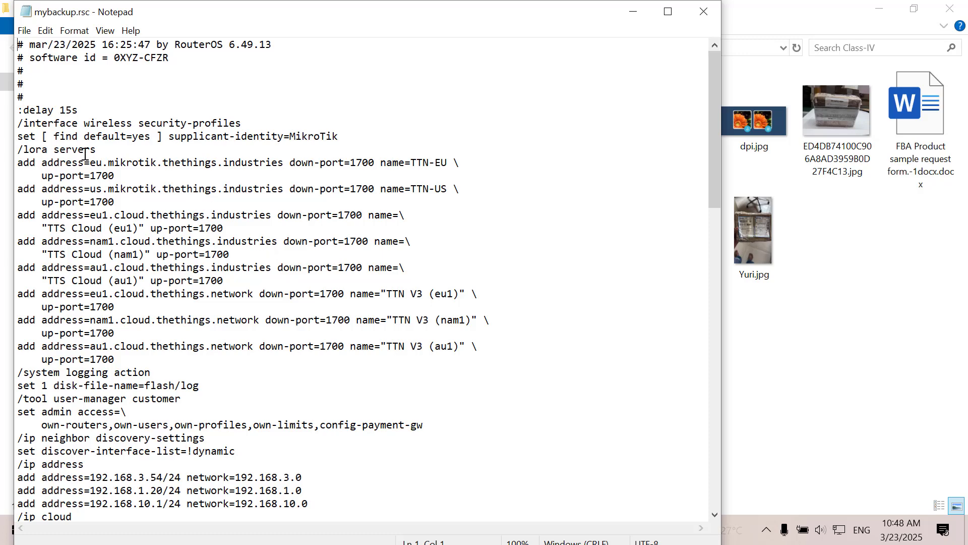
# Step: Change the supplicant identity from MikroTik to Roma and copy the script from security-profiles onward
pyautogui.click(18, 122)
pyautogui.moveTo(17, 123); pyautogui.dragTo(184, 241)
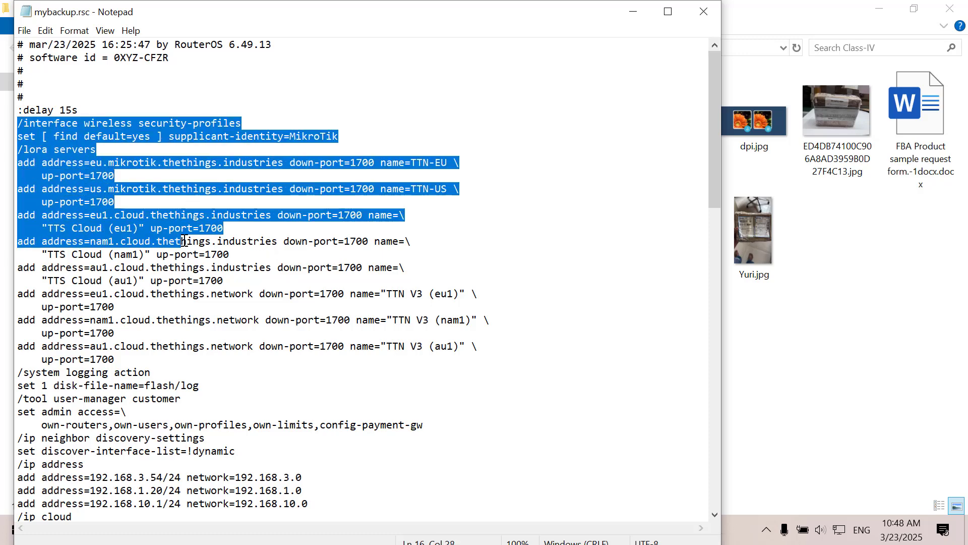
pyautogui.click(363, 123)
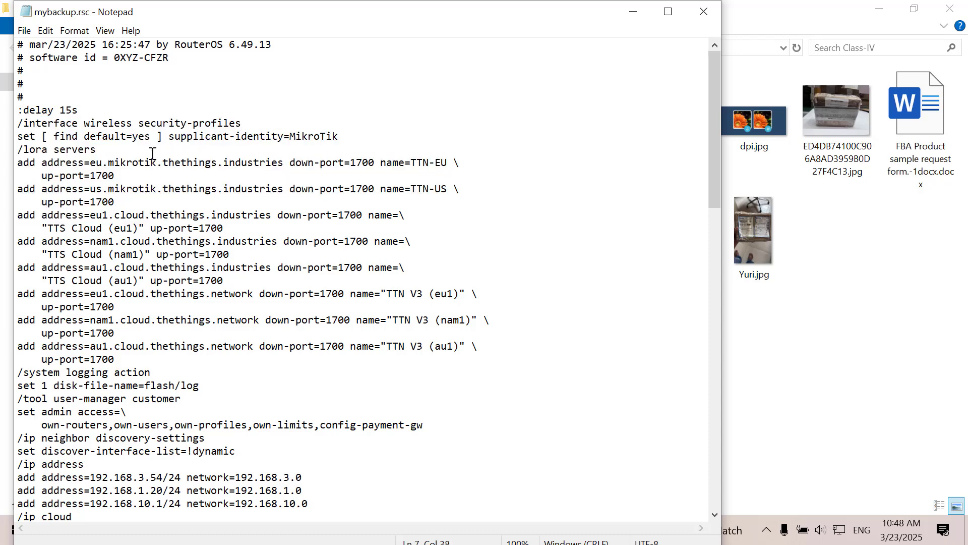
pyautogui.click(339, 135)
pyautogui.moveTo(339, 136); pyautogui.dragTo(290, 136)
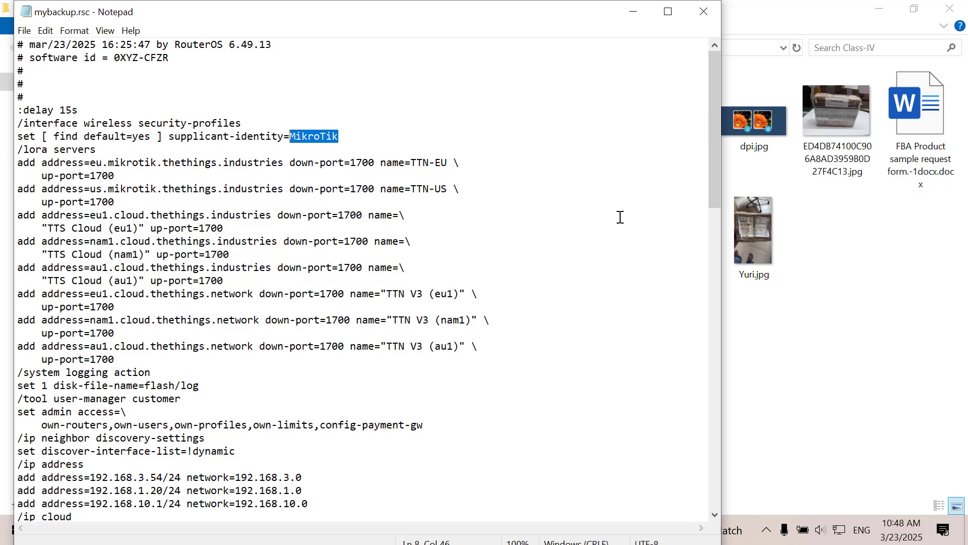
pyautogui.write('Roma')
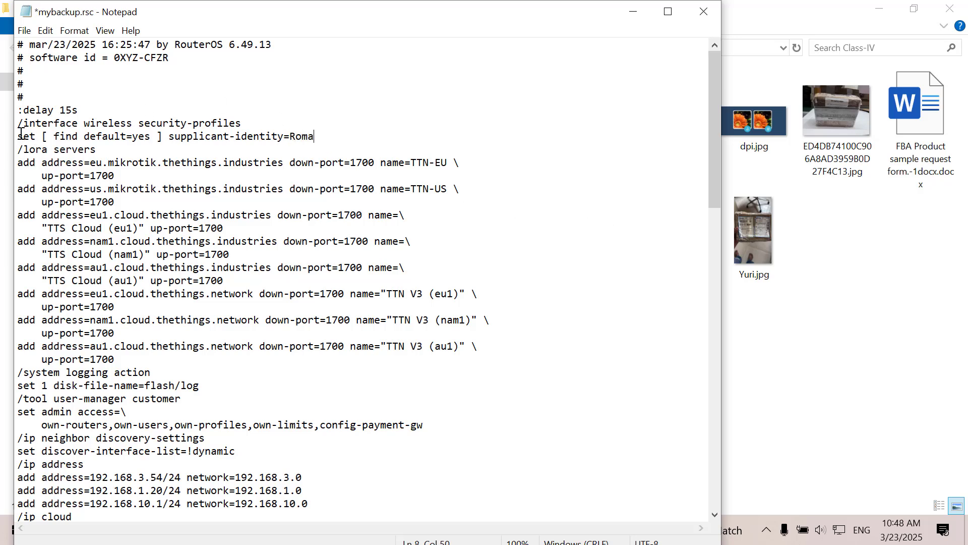
pyautogui.moveTo(18, 123); pyautogui.dragTo(186, 490)
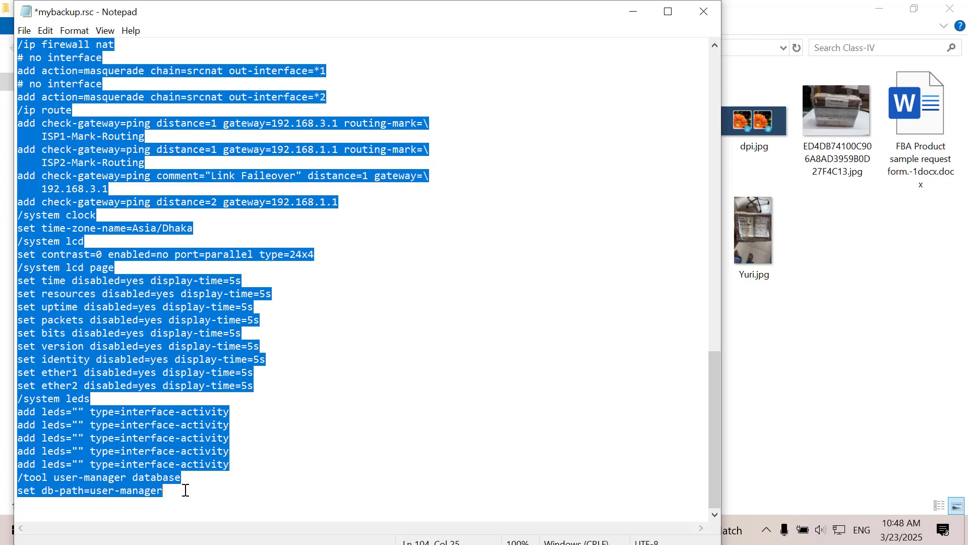
pyautogui.click(632, 13)
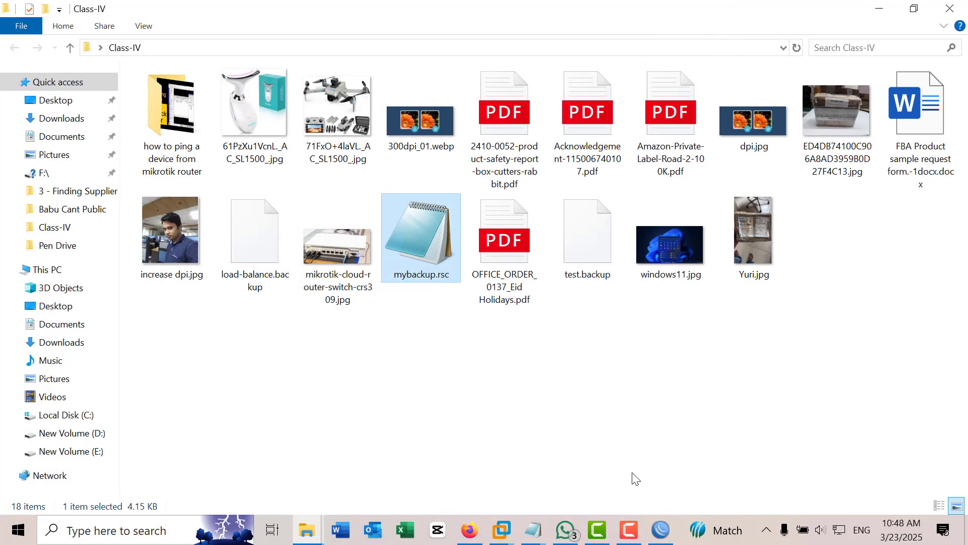
# Step: Paste the edited script into the WinBox terminal, run exit, and close the terminal
pyautogui.click(660, 529)
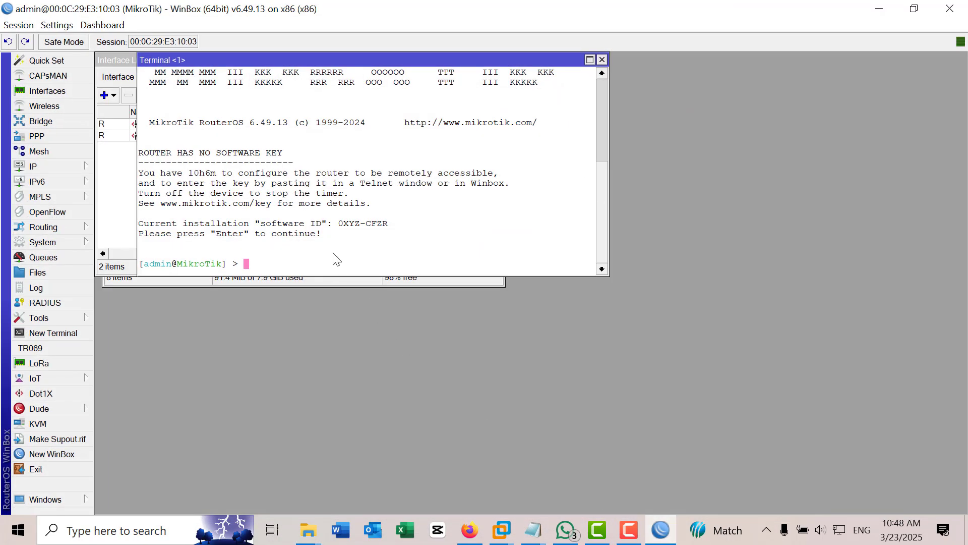
pyautogui.hotkey('ctrl', 'v')
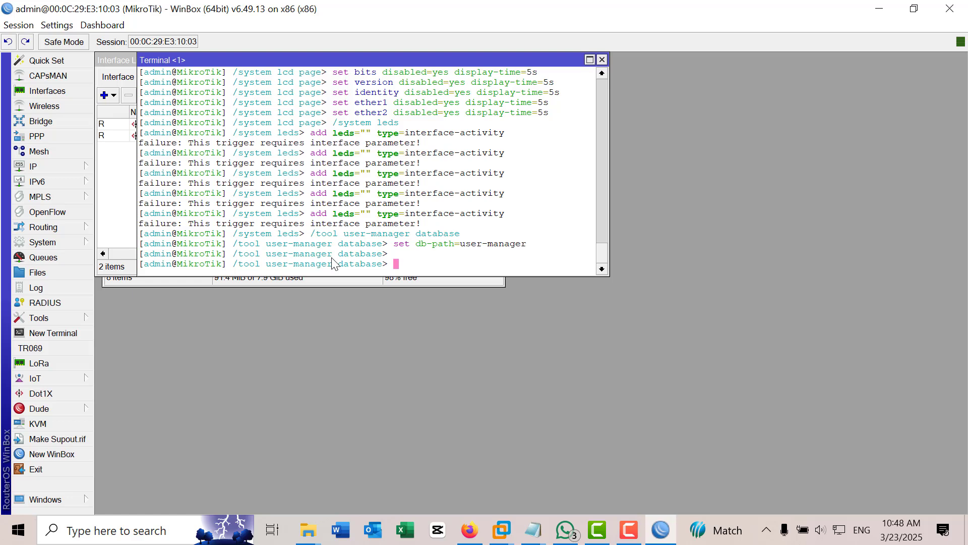
pyautogui.write('exit')
pyautogui.press('Return')
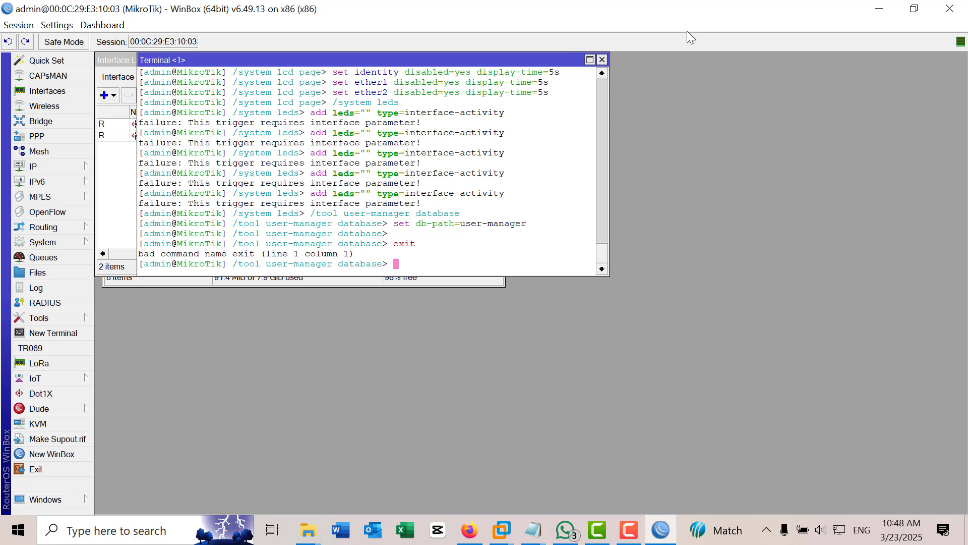
pyautogui.click(602, 59)
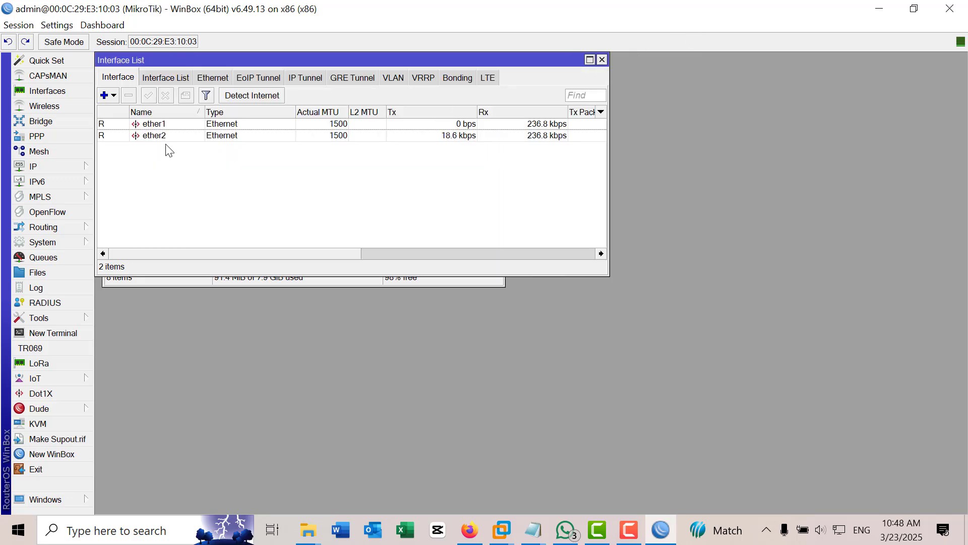
pyautogui.click(31, 169)
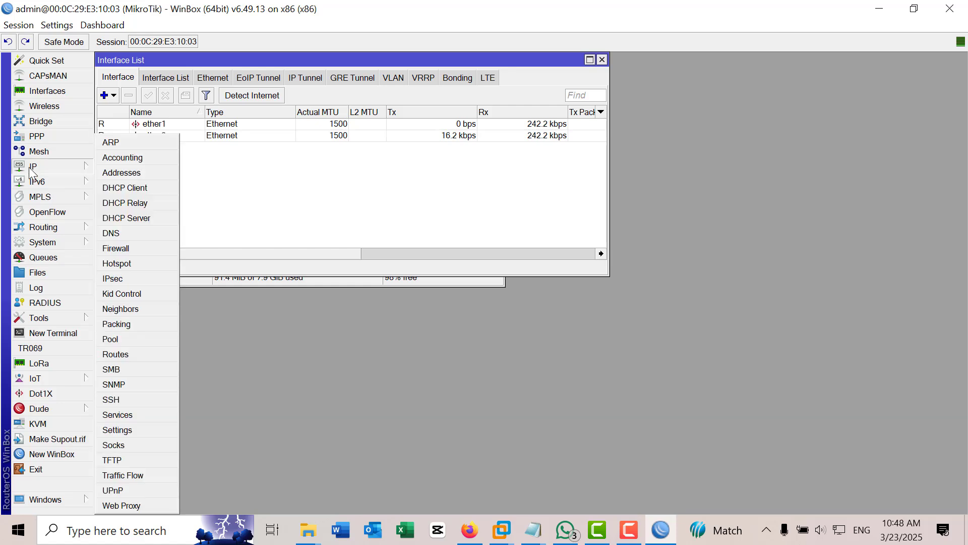
pyautogui.click(128, 172)
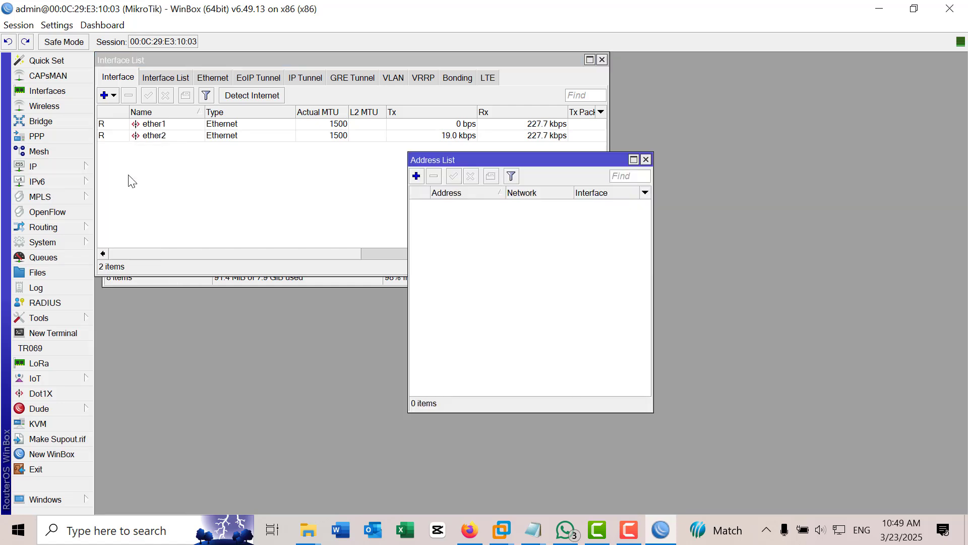
pyautogui.click(646, 159)
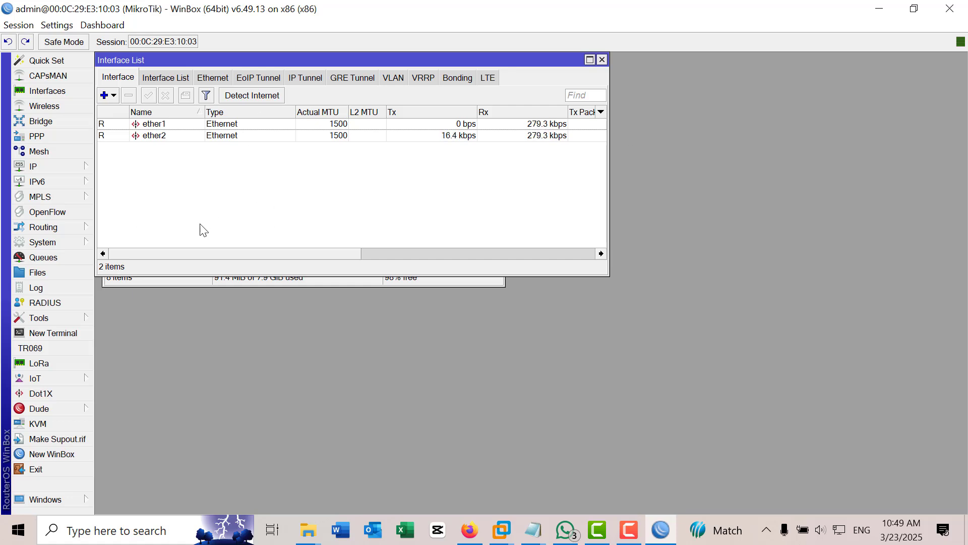
pyautogui.click(171, 78)
pyautogui.click(120, 78)
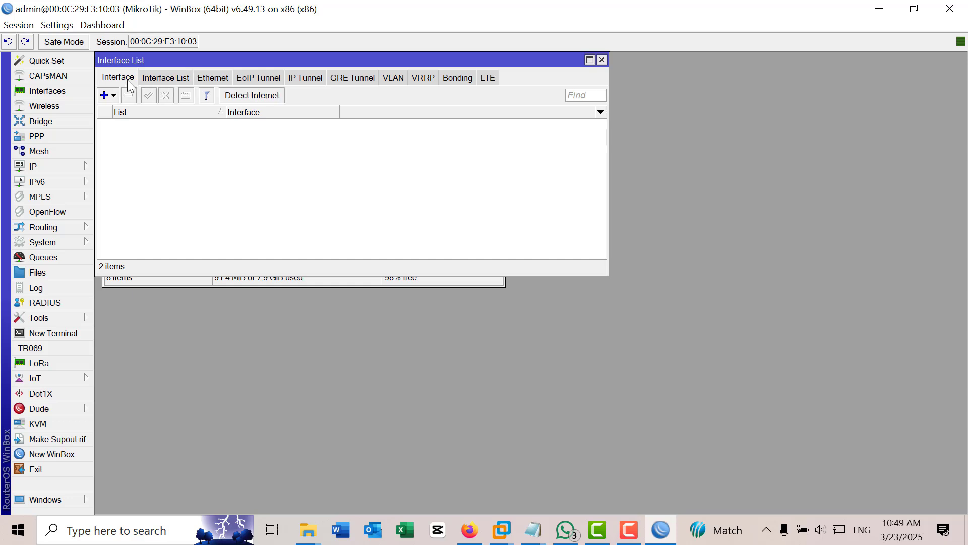
# Step: Open a new terminal and log in as admin with an empty password, correcting a mistyped name
pyautogui.click(65, 334)
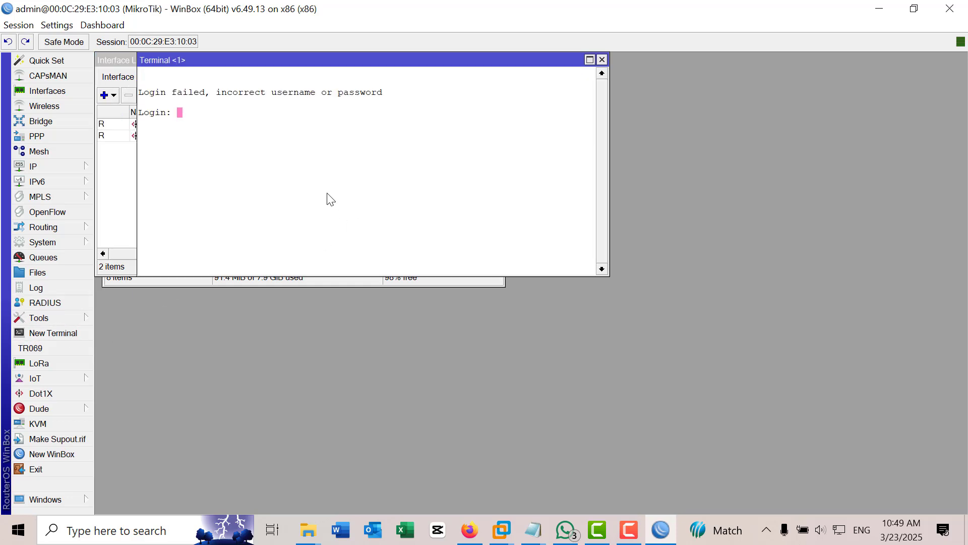
pyautogui.write('kabi')
pyautogui.press('BackSpace')
pyautogui.press('BackSpace')
pyautogui.press('BackSpace')
pyautogui.press('BackSpace')
pyautogui.write('admin')
pyautogui.press('Return')
pyautogui.press('Return')
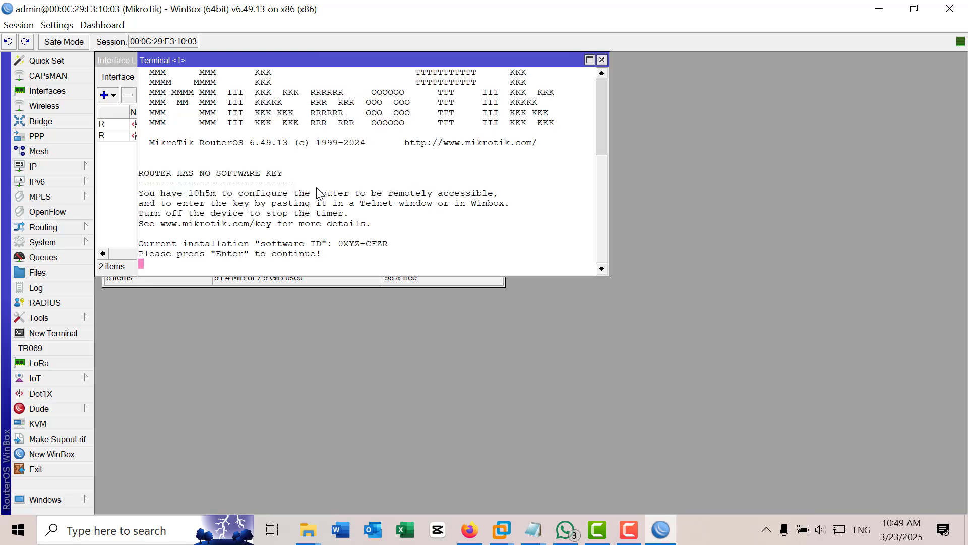
pyautogui.press('Return')
pyautogui.press('Return')
pyautogui.press('Return')
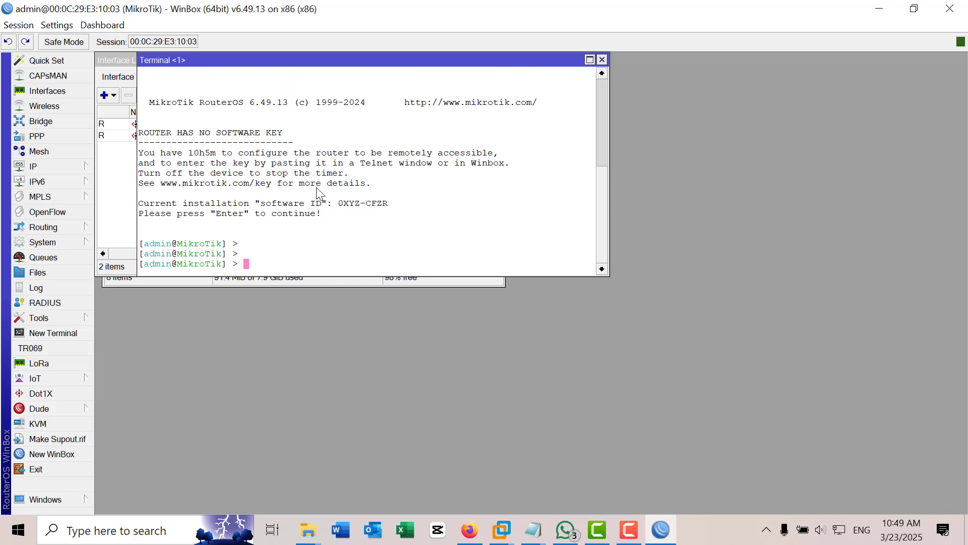